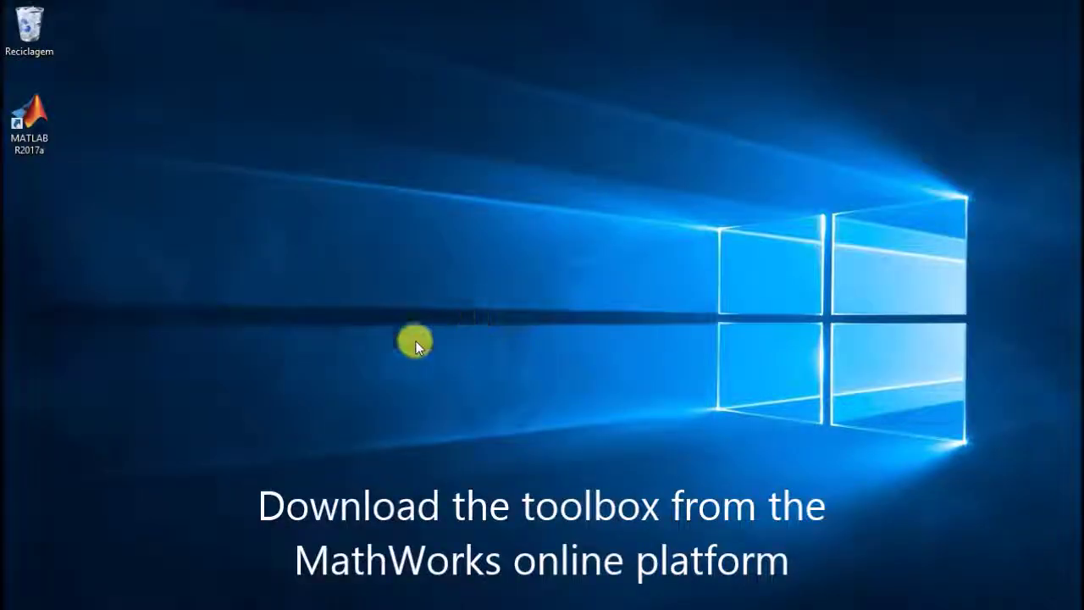
Step: Search Google for 'belbic toolbox' from Chrome's address bar
mouse_move(123, 601)
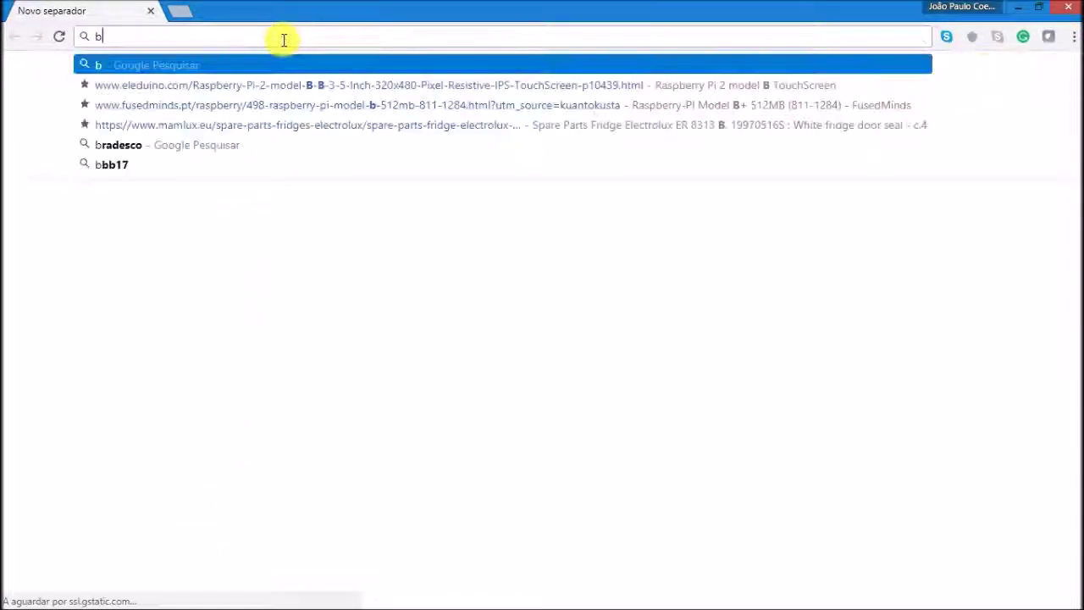
type("c toolbox")
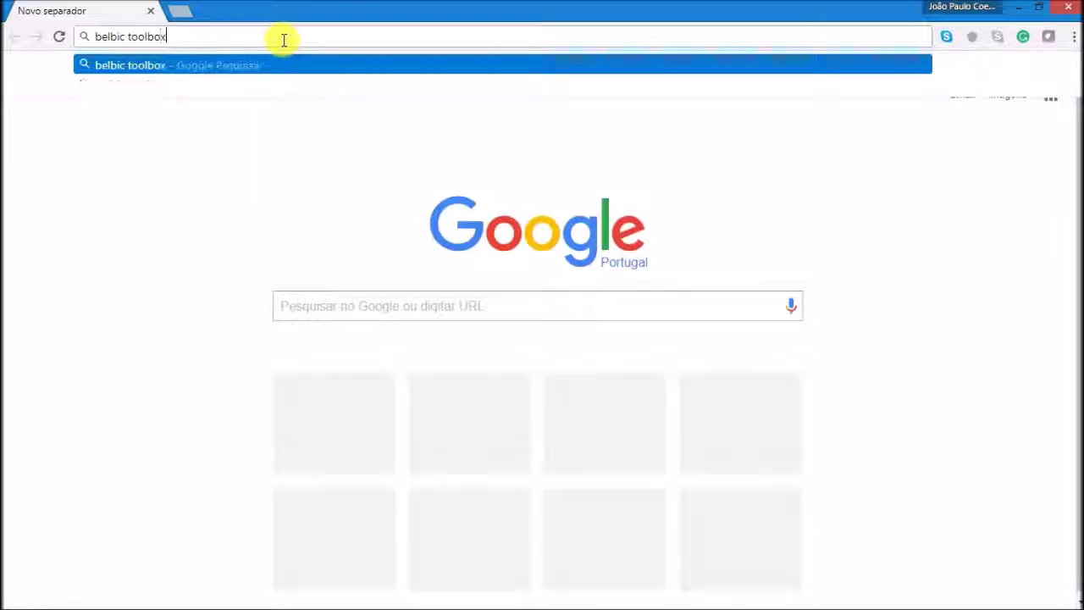
key("Return")
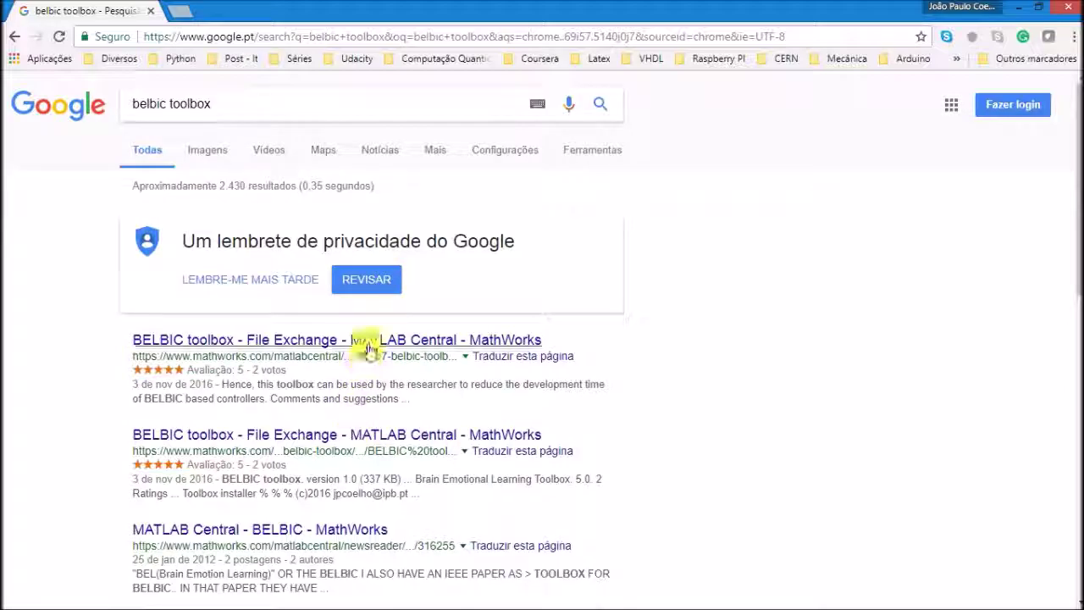
Step: Open the BELBIC toolbox File Exchange page, log in to MathWorks, and download BELBIC toolbox.zip
left_click(369, 348)
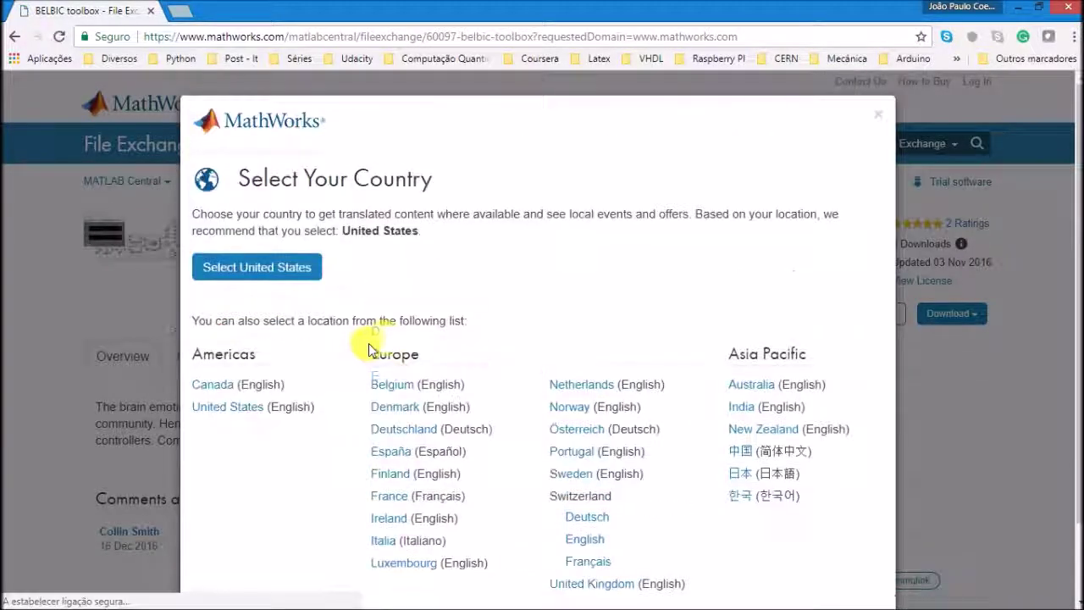
left_click(882, 117)
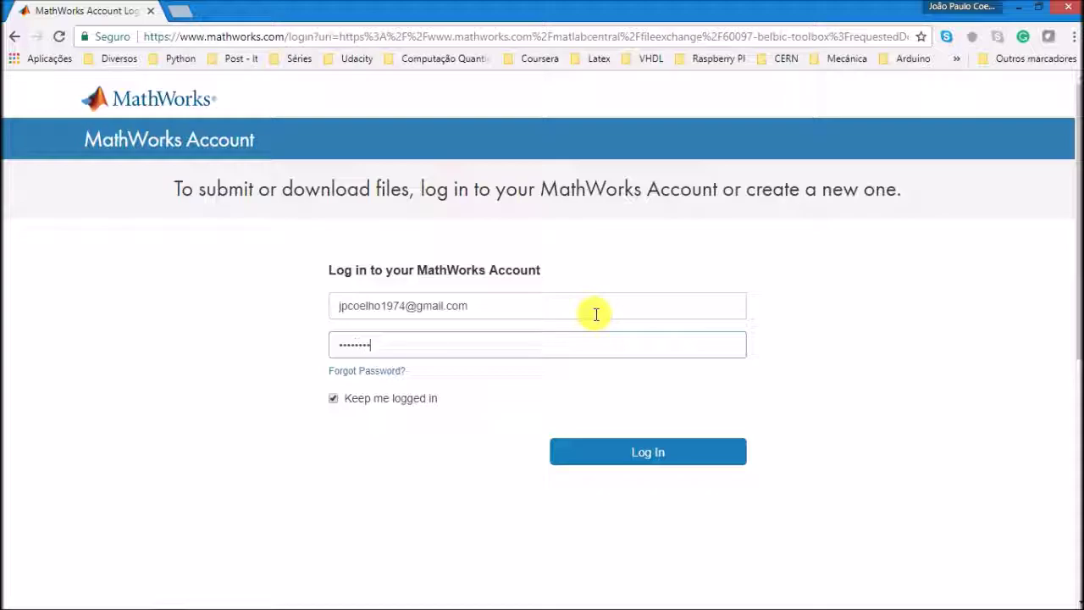
left_click(635, 449)
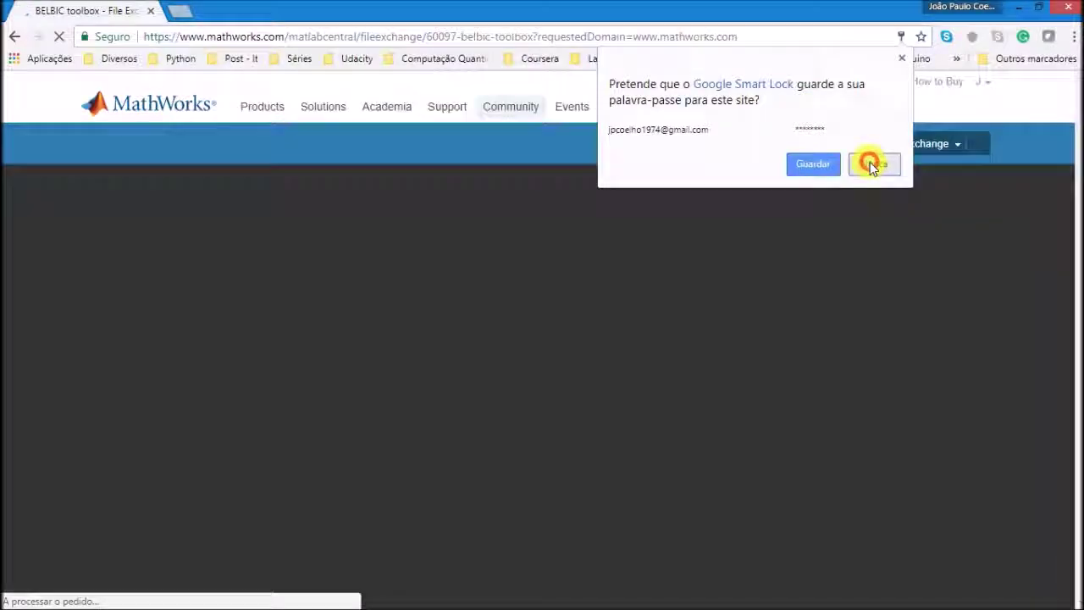
left_click(871, 163)
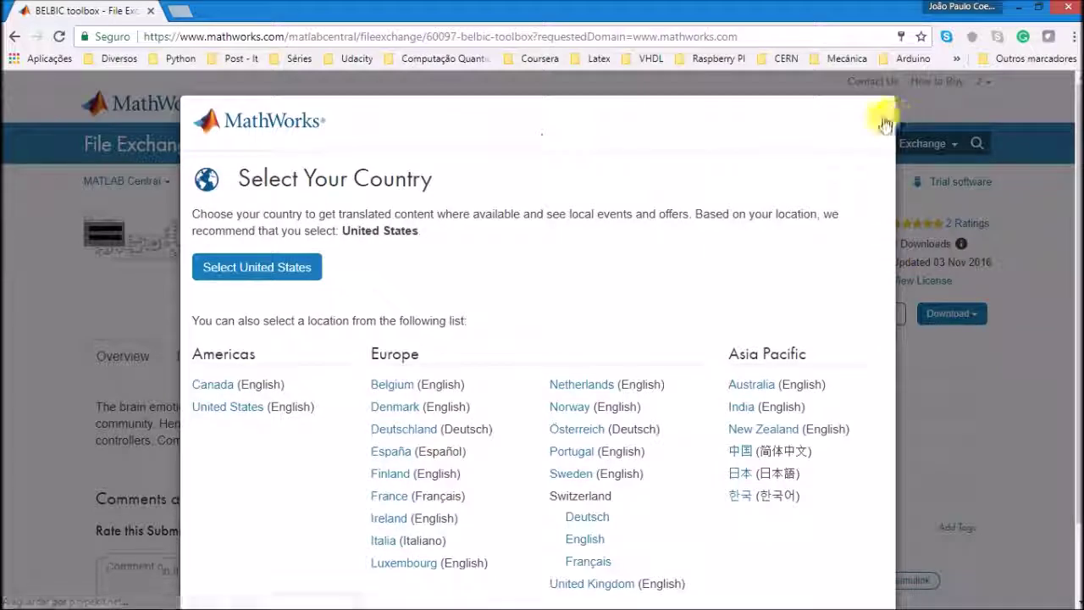
left_click(878, 121)
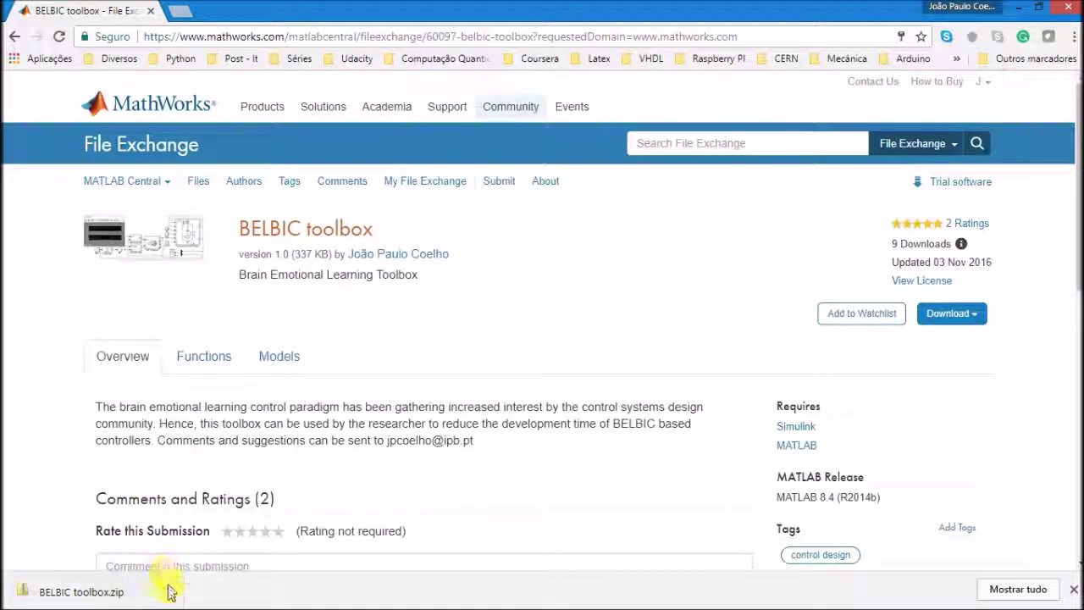
left_click(167, 592)
Step: Extract all contents of BELBIC toolbox.zip into the suggested folder
left_click(227, 538)
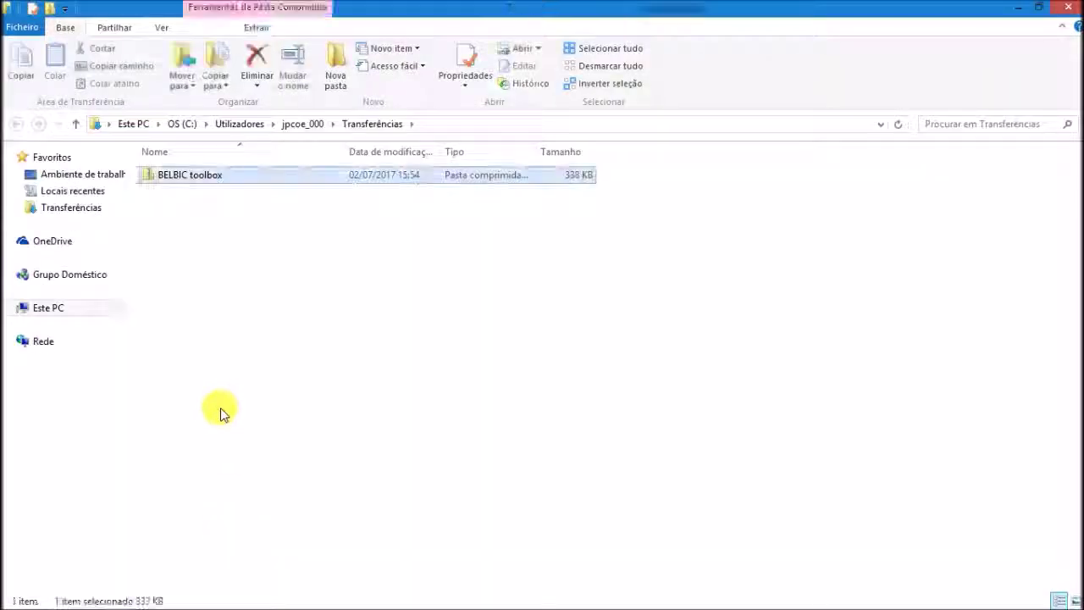
left_click(202, 184)
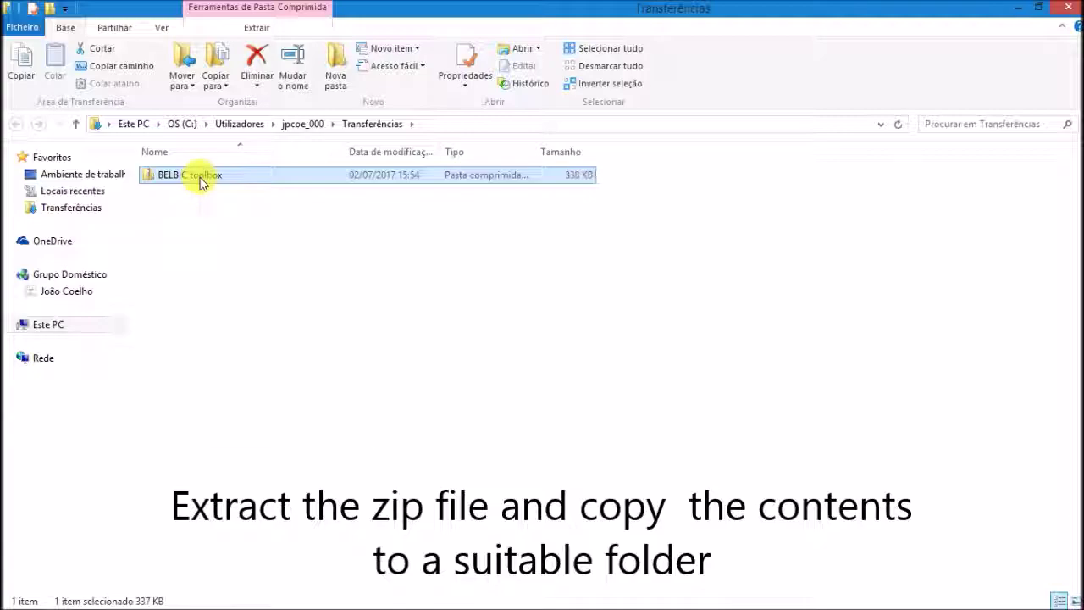
right_click(202, 184)
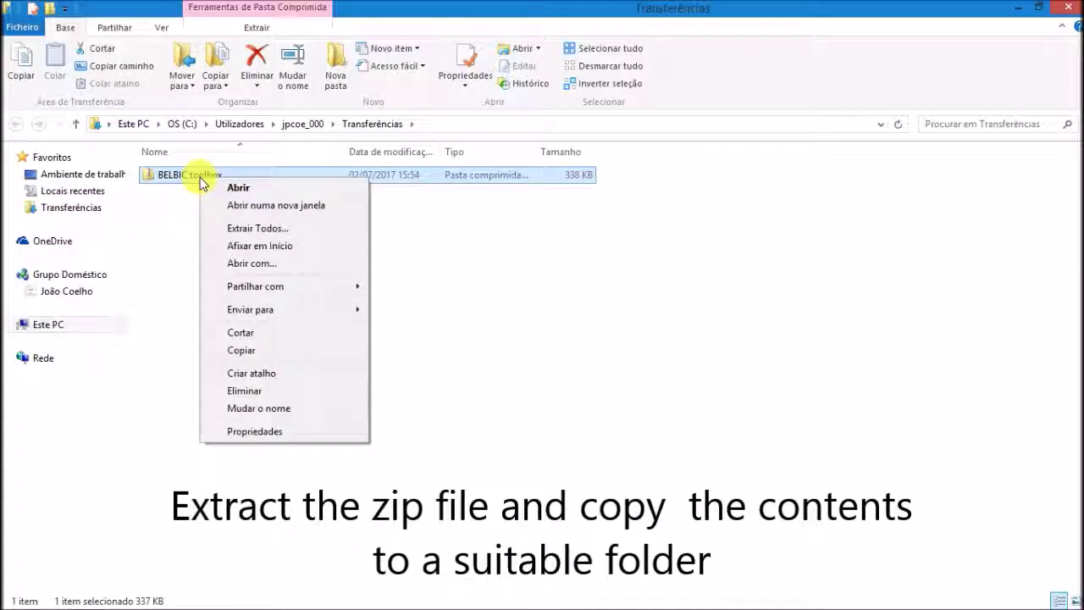
left_click(235, 229)
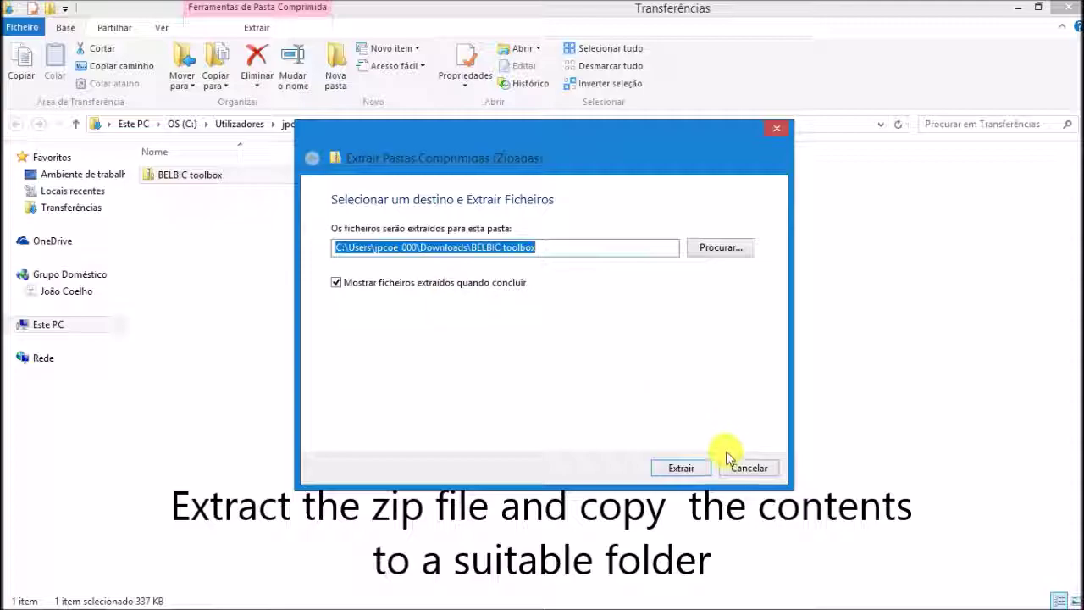
left_click(690, 466)
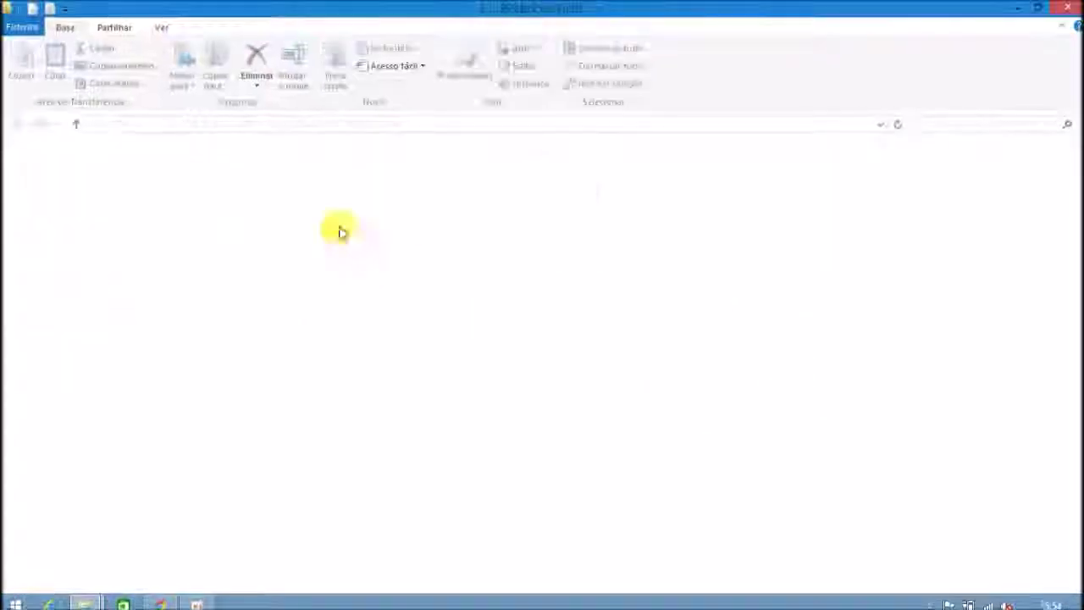
Step: Move the extracted BELBIC toolbox folder into C:\Programas\MATLAB\R2017a\toolbox
right_click(194, 181)
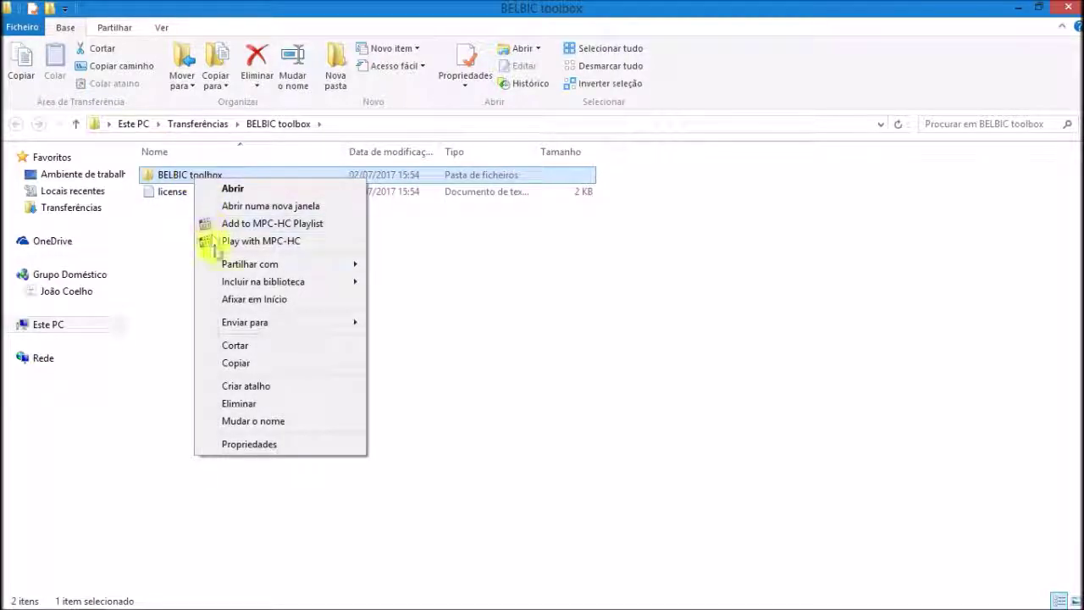
left_click(234, 348)
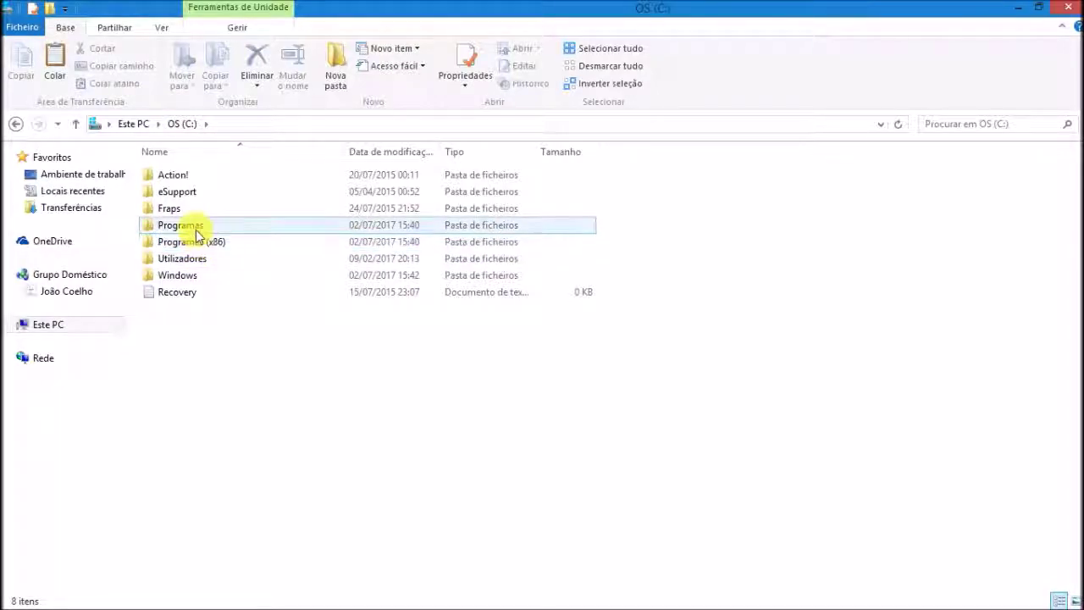
double_click(197, 226)
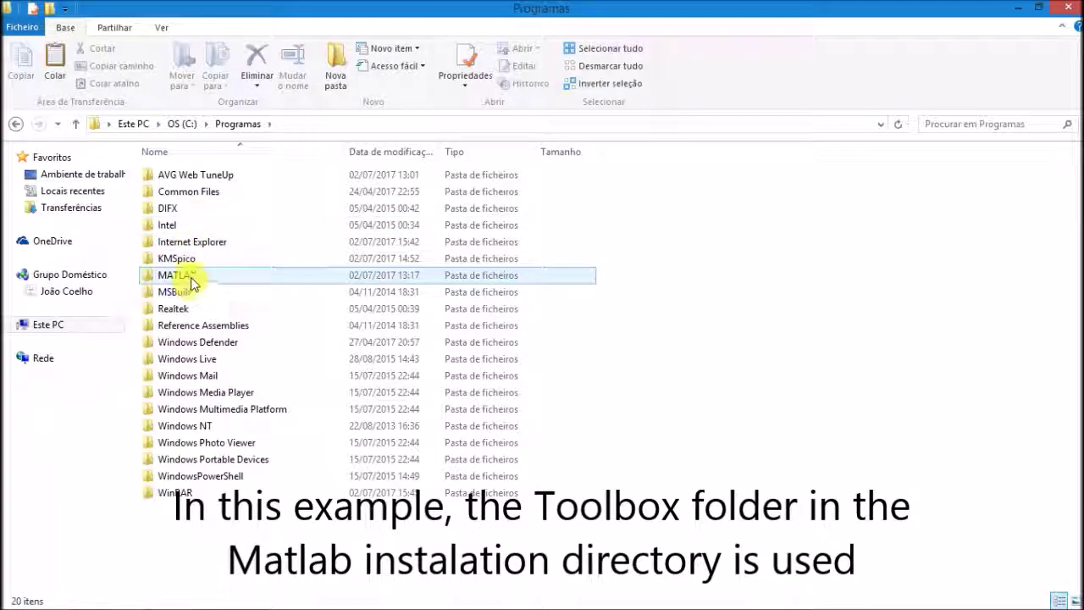
double_click(189, 276)
double_click(173, 176)
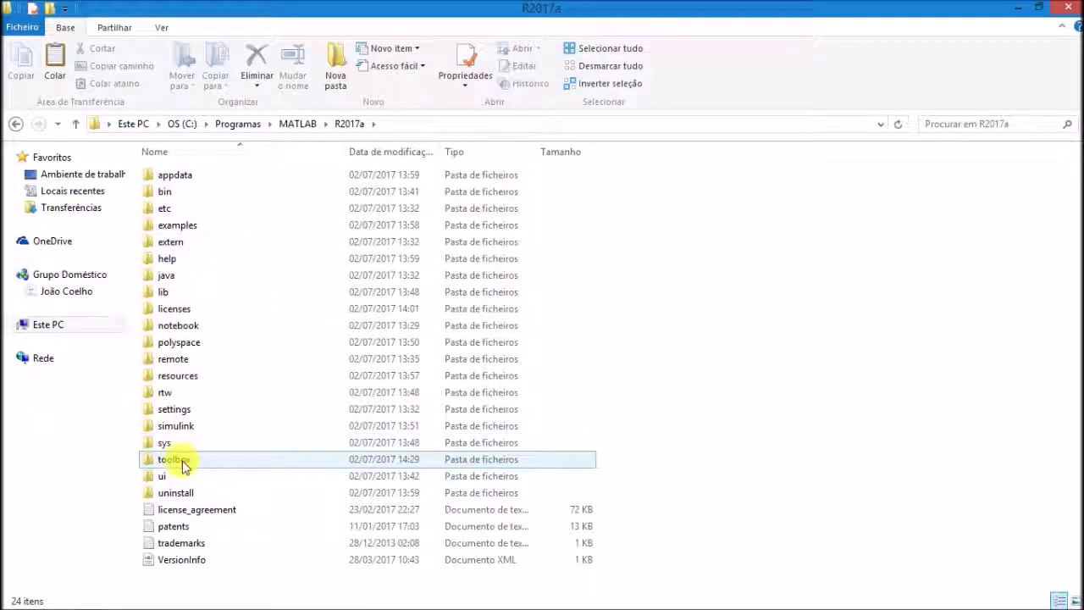
double_click(180, 459)
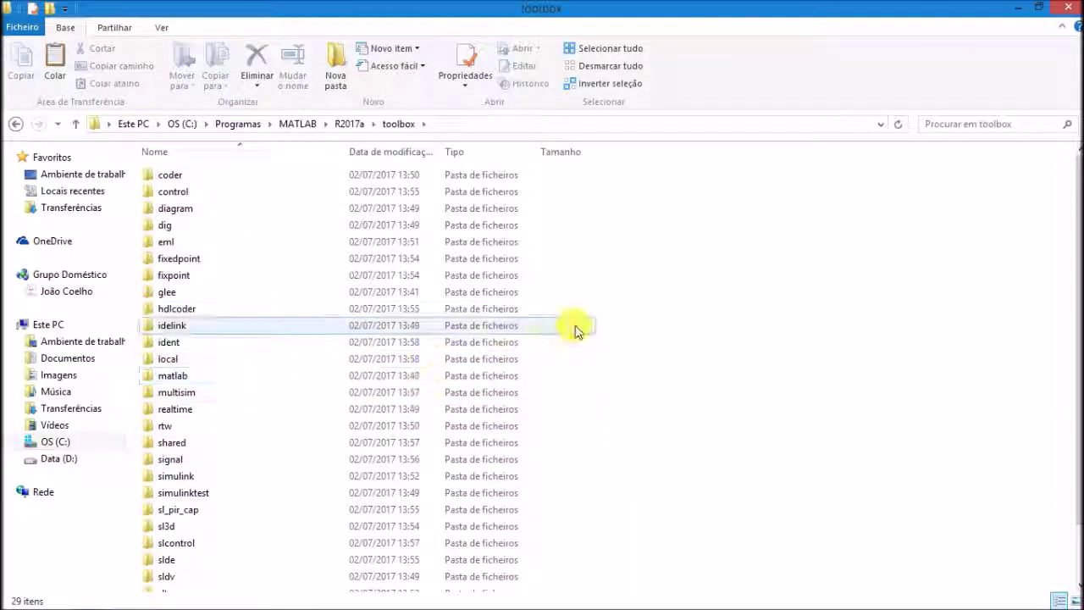
right_click(638, 290)
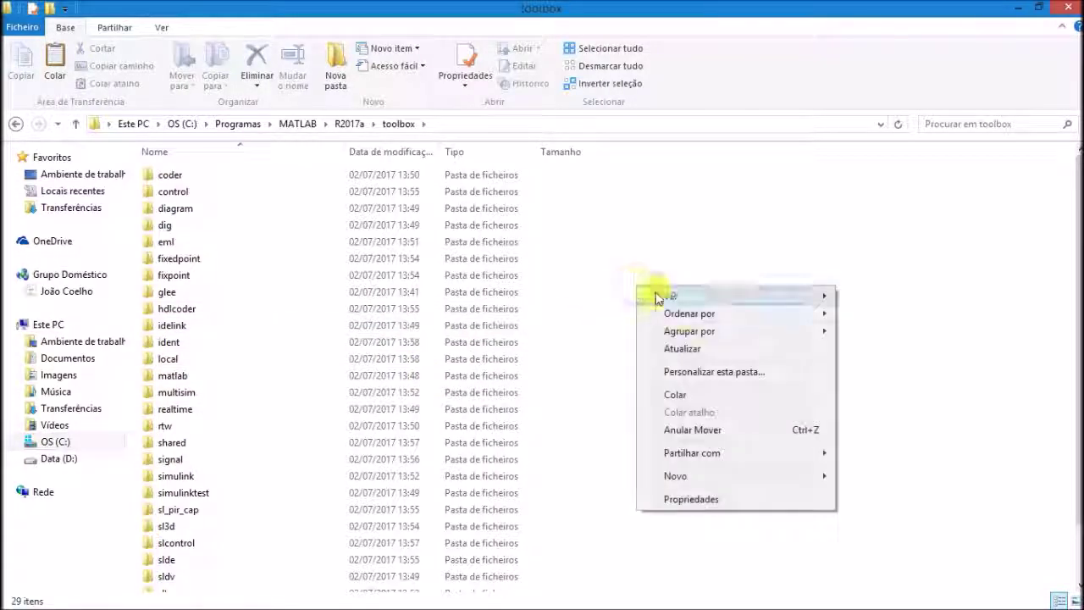
left_click(690, 389)
Step: Grant administrator permission for the paste and launch MATLAB as administrator
left_click(503, 206)
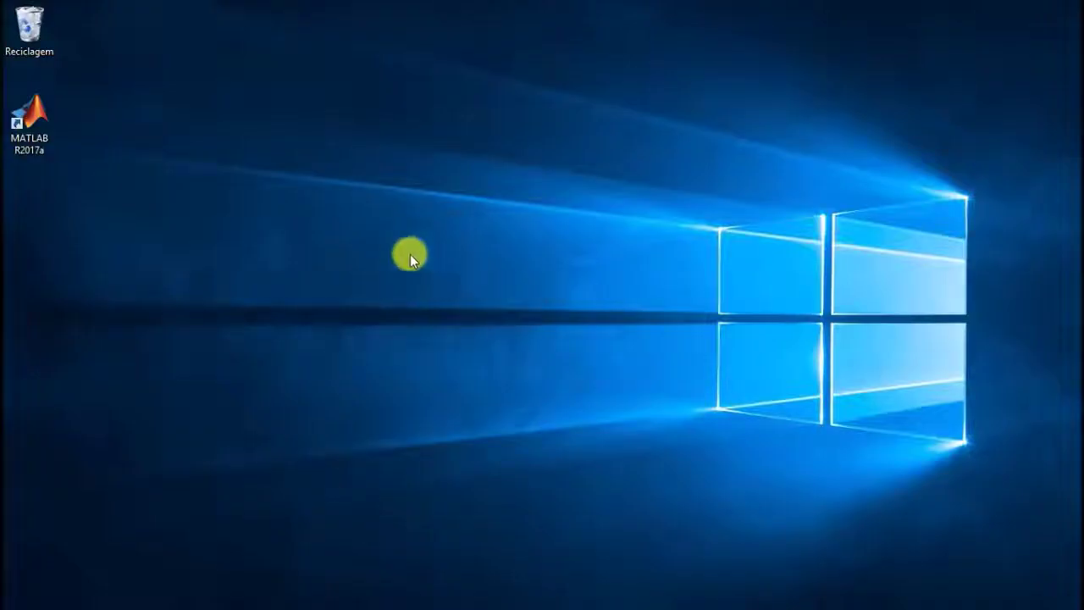
right_click(34, 125)
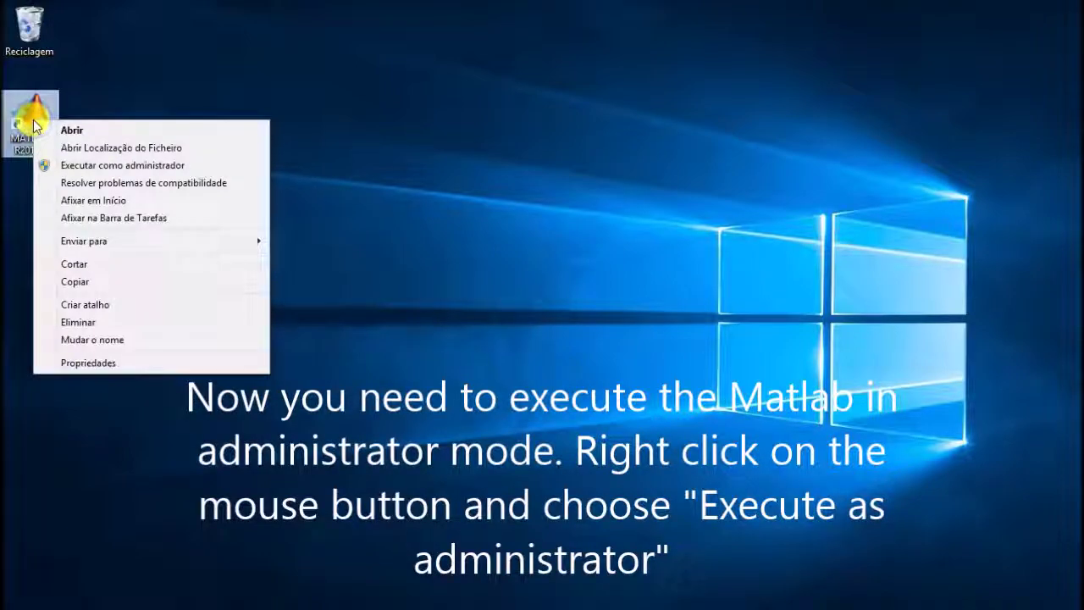
left_click(73, 168)
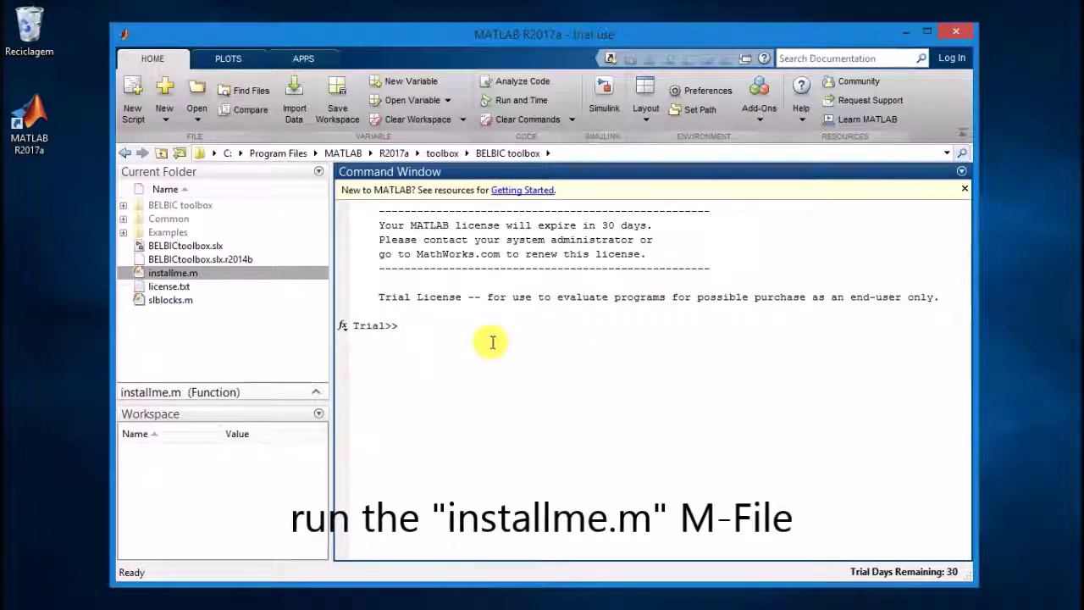
Step: Run installme.m and choose BELBICtoolbox as the custom Simulink library
right_click(195, 279)
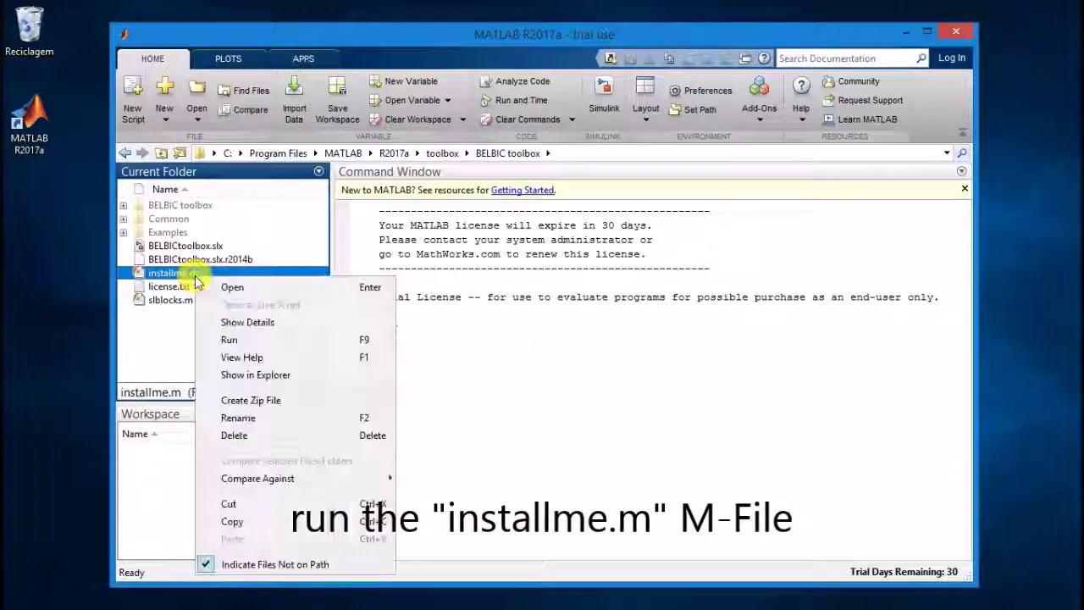
left_click(243, 343)
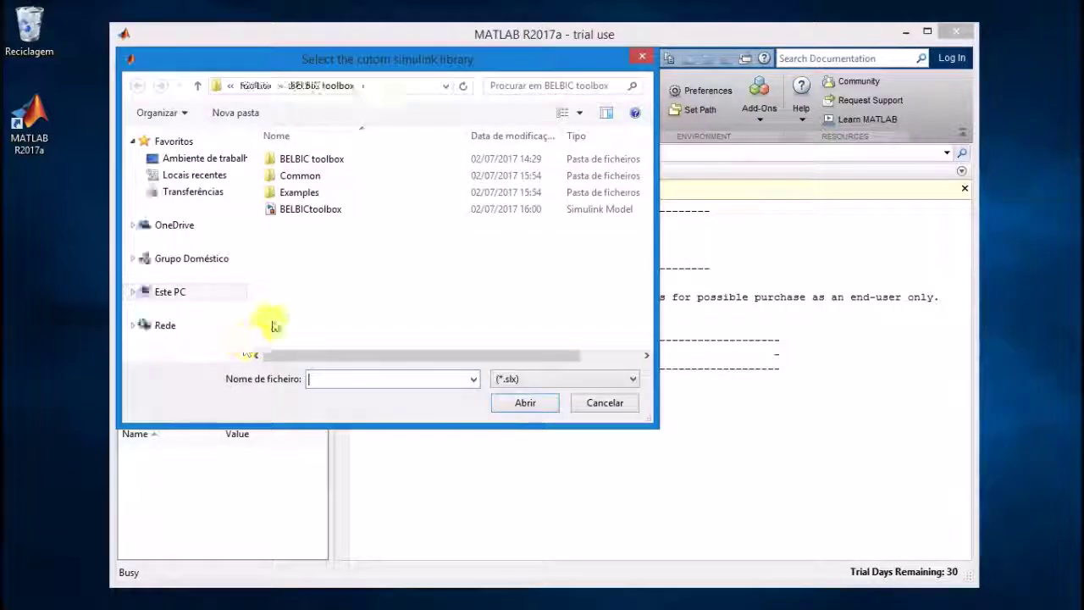
double_click(295, 210)
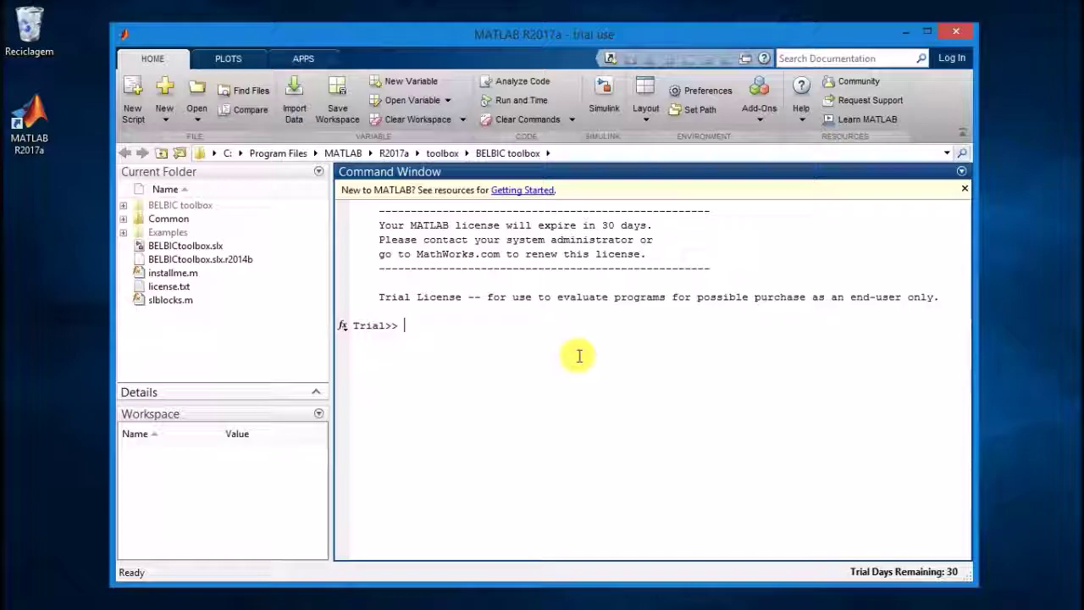
Step: Maximize MATLAB, start Simulink with a Blank Model, and open the Library Browser
left_click(928, 31)
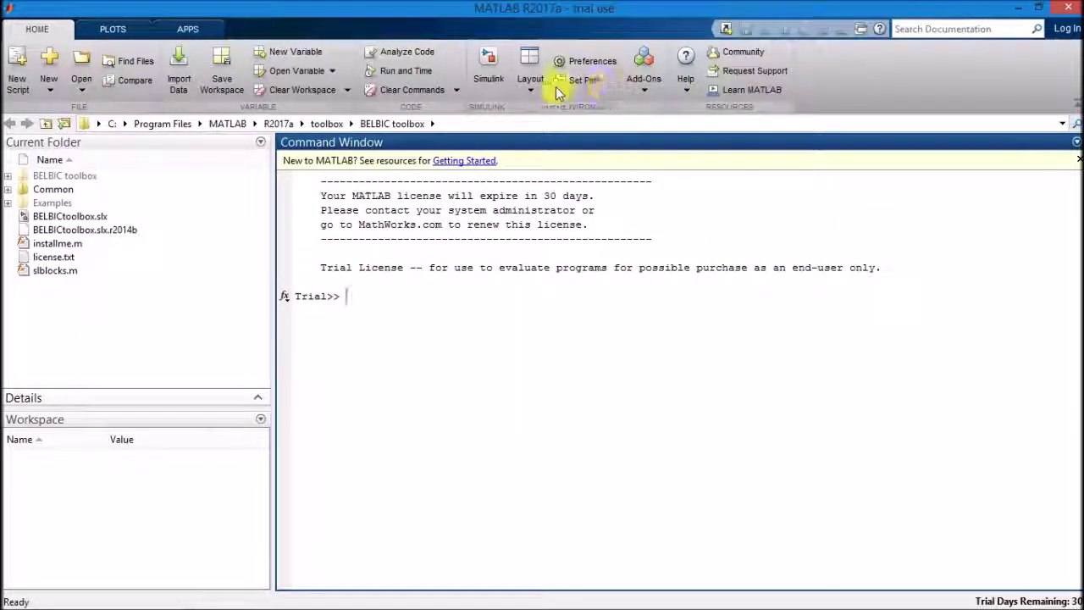
left_click(483, 75)
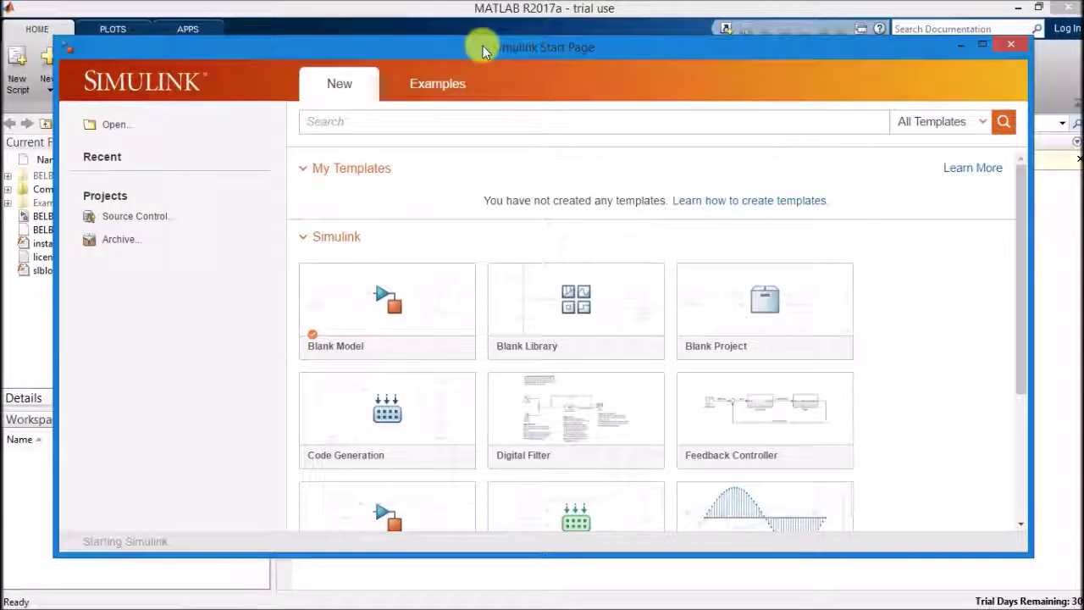
left_click(397, 323)
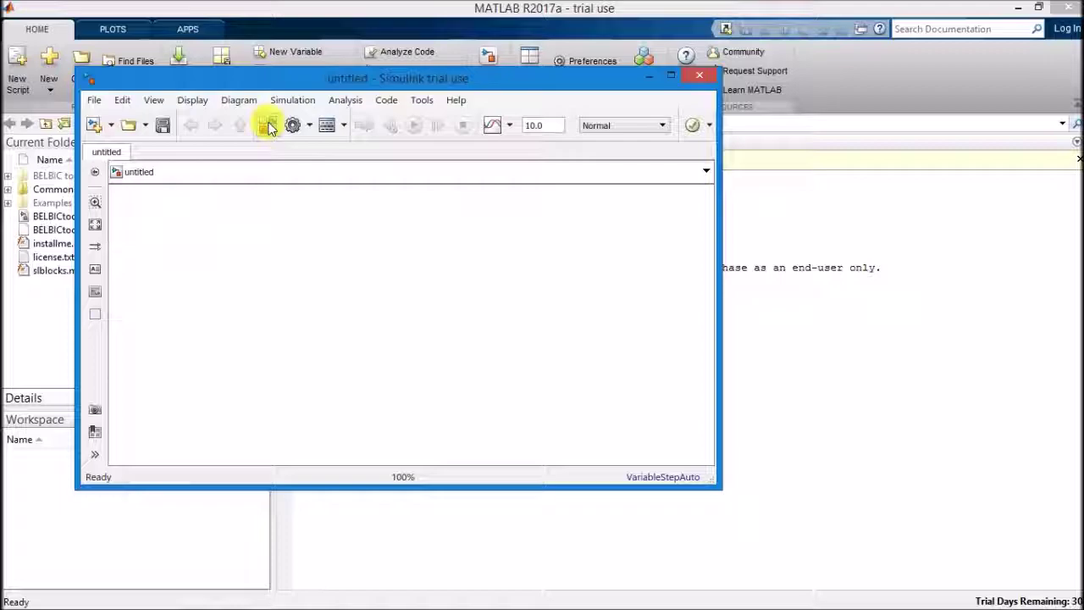
left_click(268, 126)
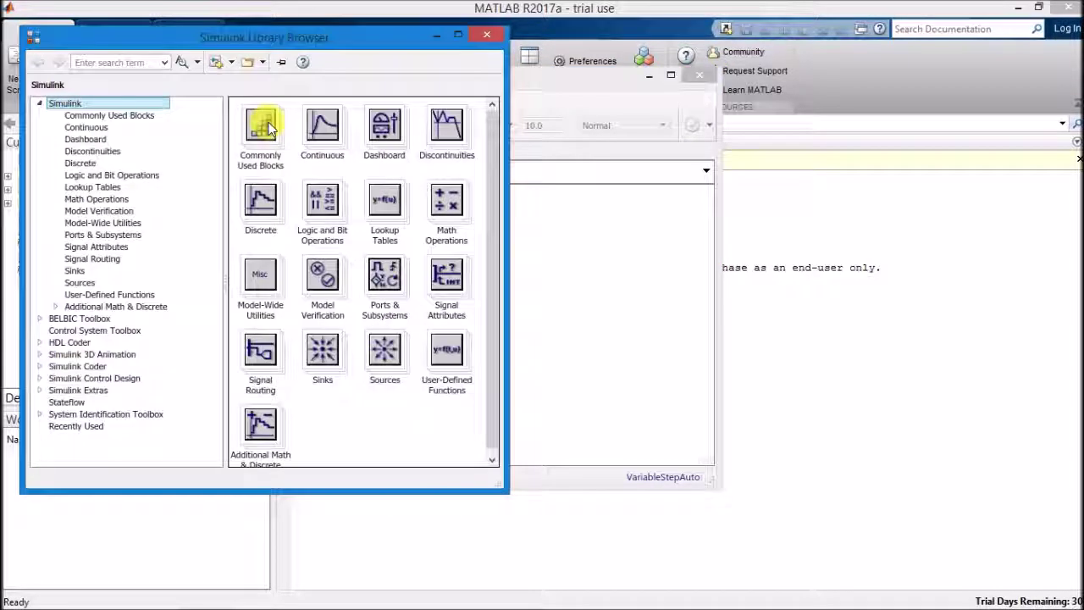
Step: Browse the BELBIC Toolbox's Common, Continuous-time and Discrete-time block groups
left_click(92, 322)
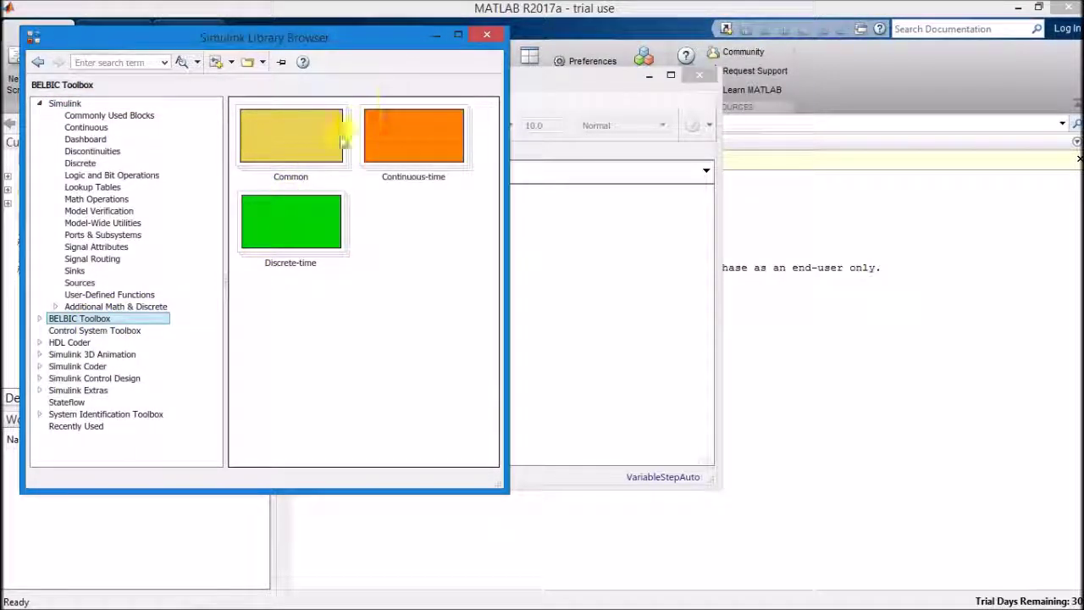
double_click(334, 142)
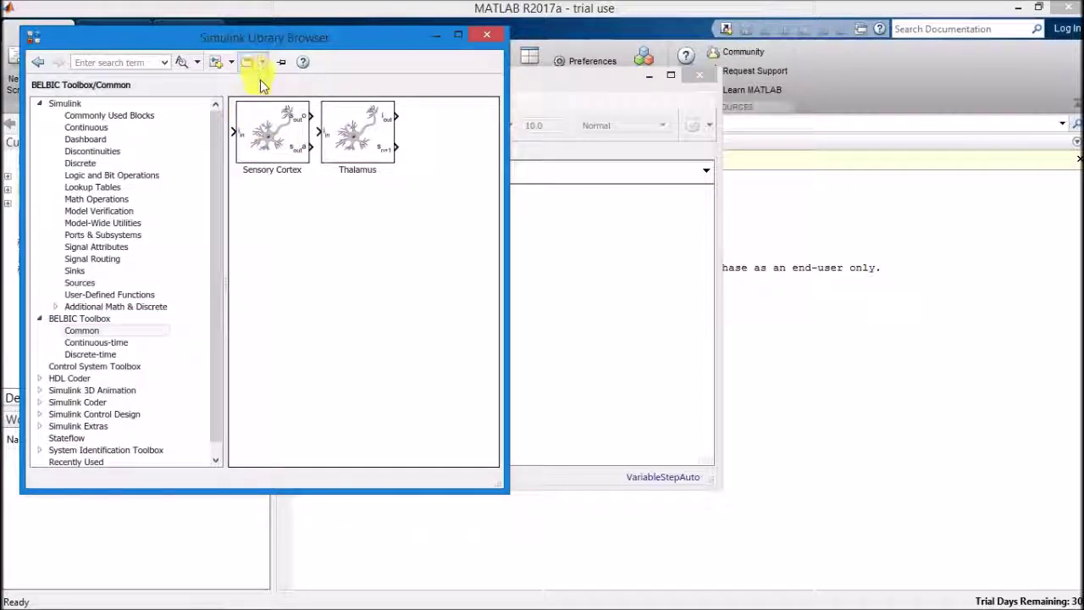
left_click_drag(239, 108, 85, 101)
left_click(38, 62)
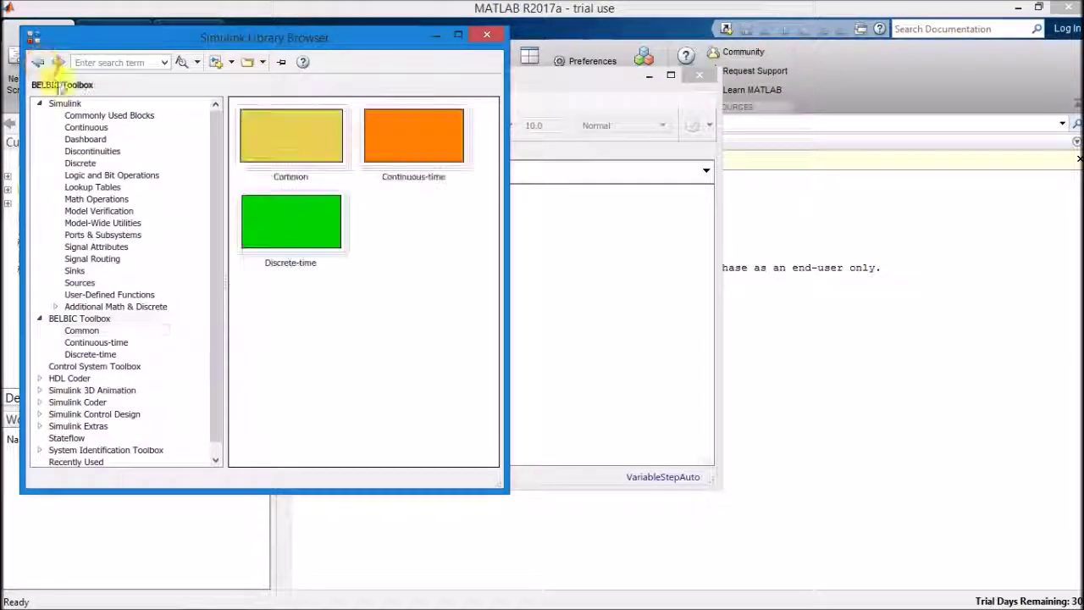
double_click(449, 140)
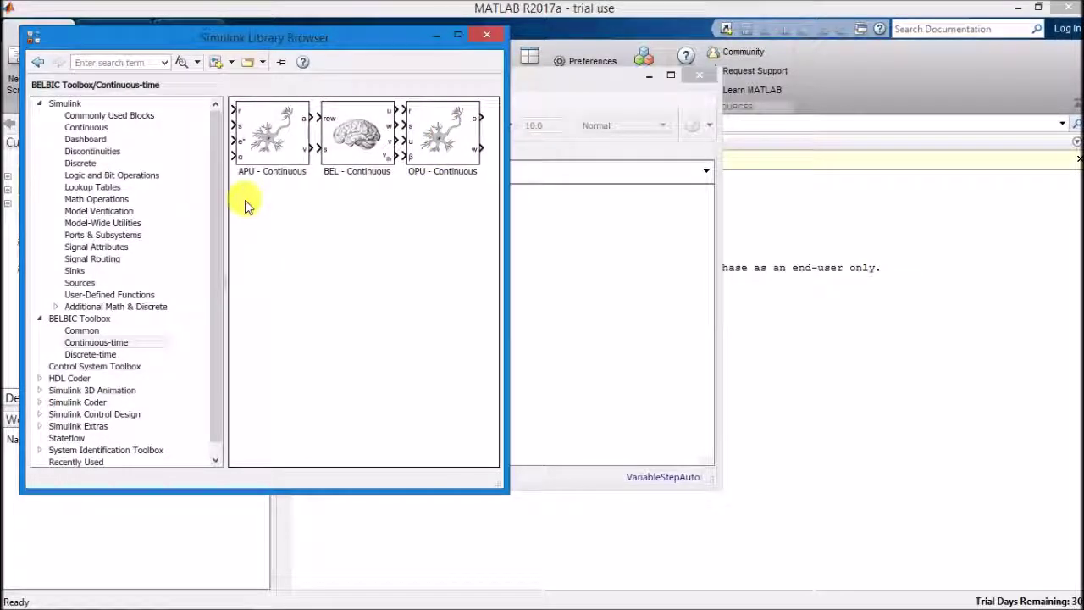
left_click(38, 64)
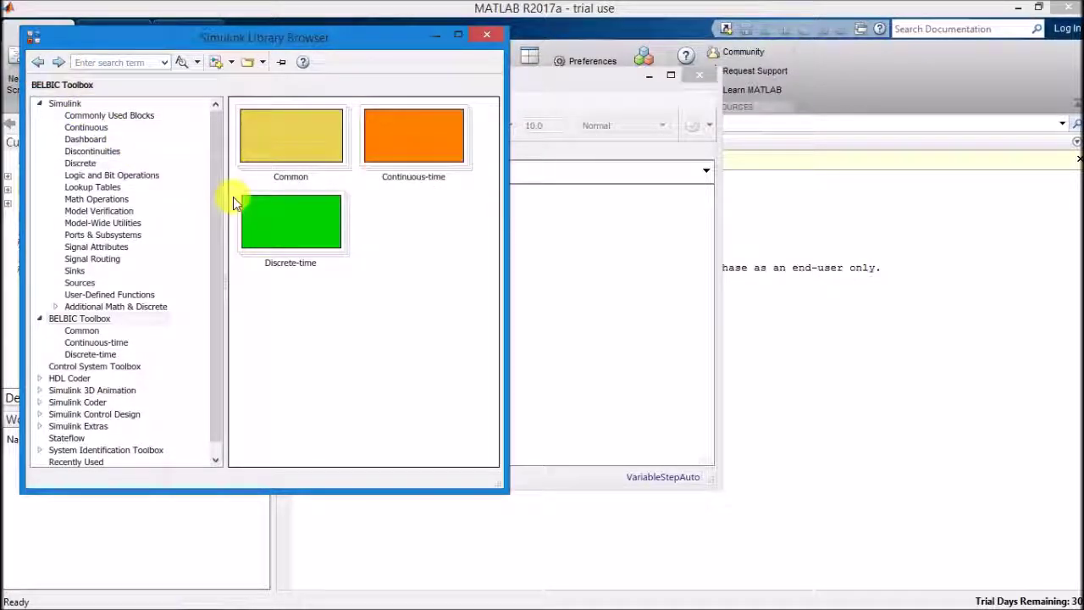
double_click(301, 216)
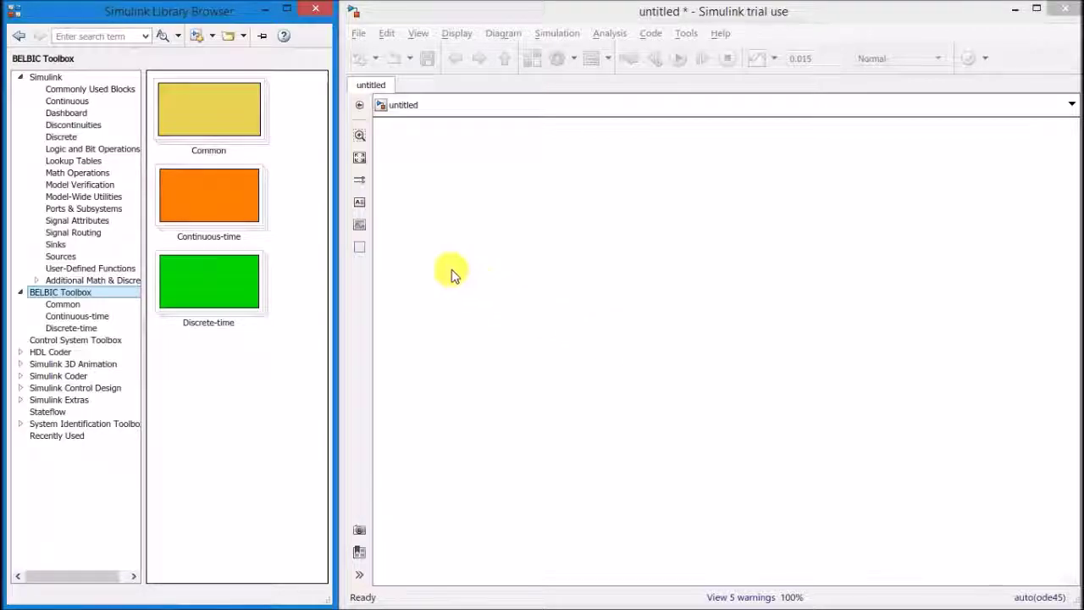
Step: Add a Transfer Fcn with numerator [60] and denominator [5e-6 0.02 5], enlarged to show the equation
left_click(78, 101)
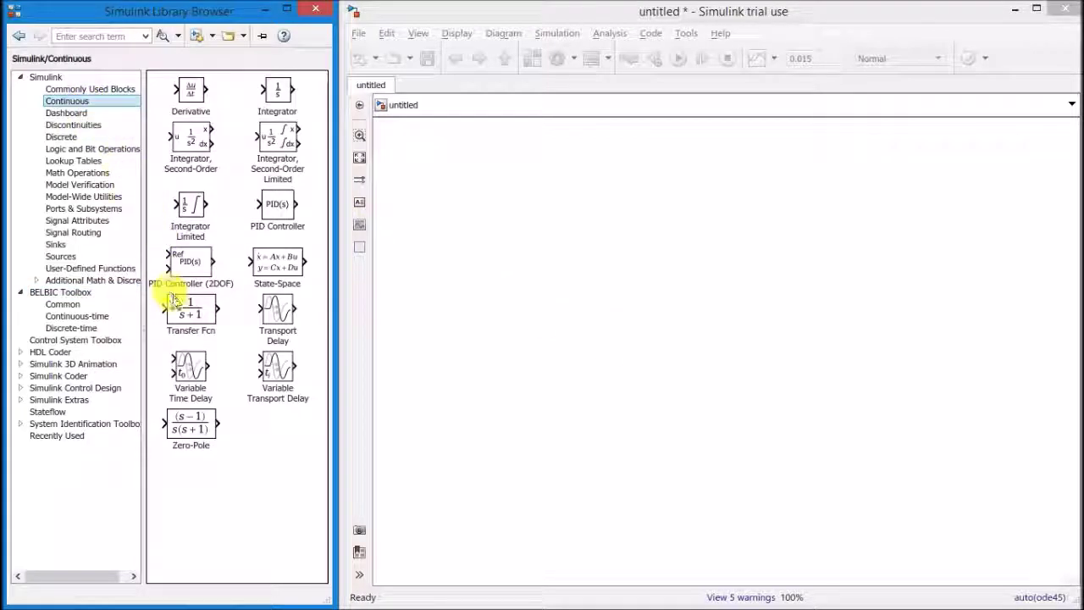
left_click_drag(191, 312, 927, 330)
double_click(917, 335)
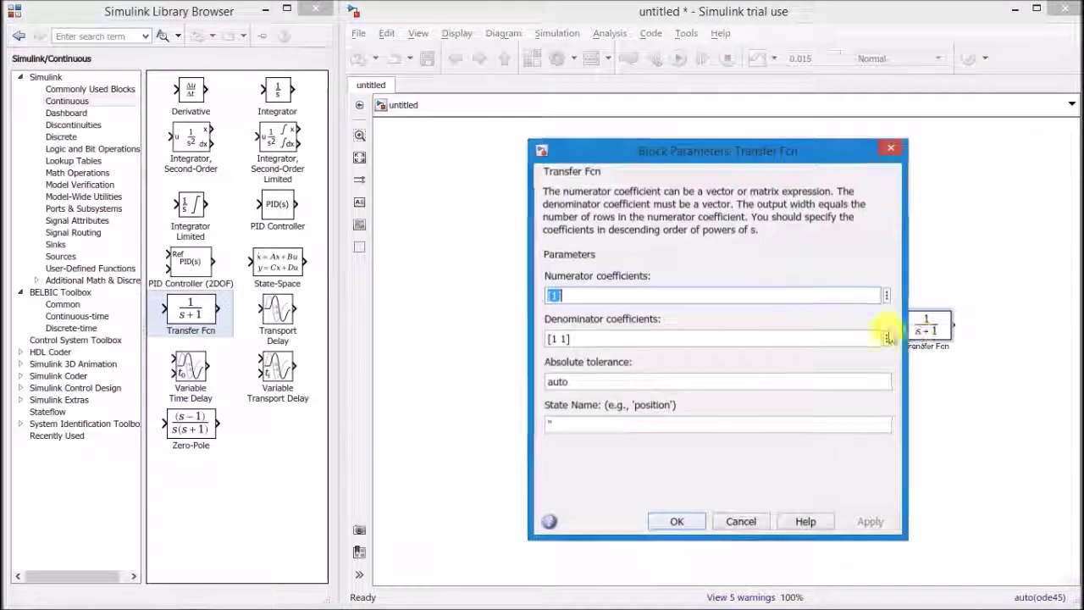
left_click(555, 296)
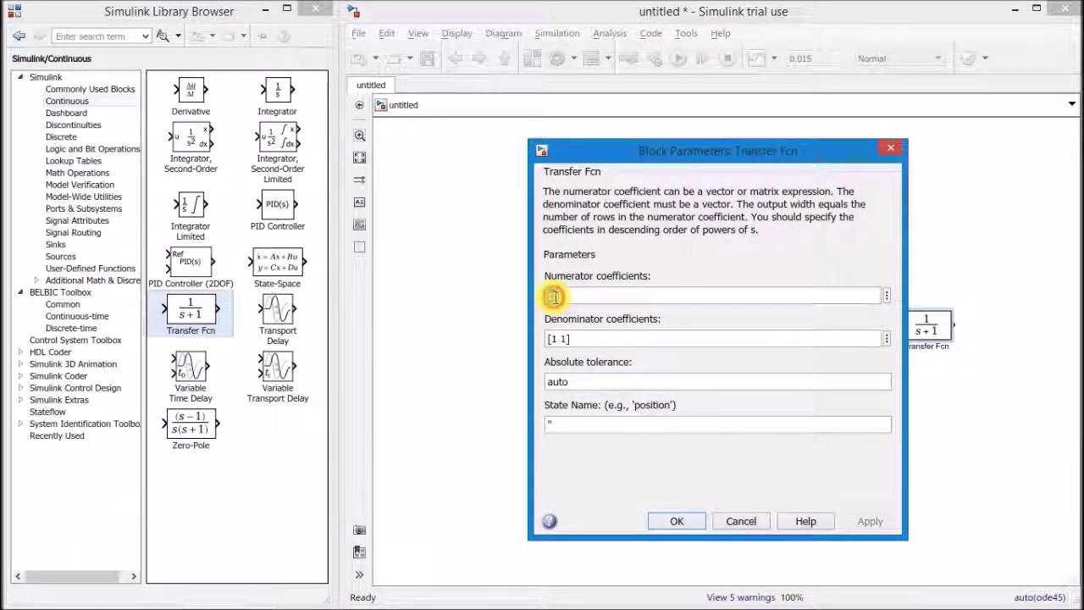
double_click(555, 297)
type("[6]")
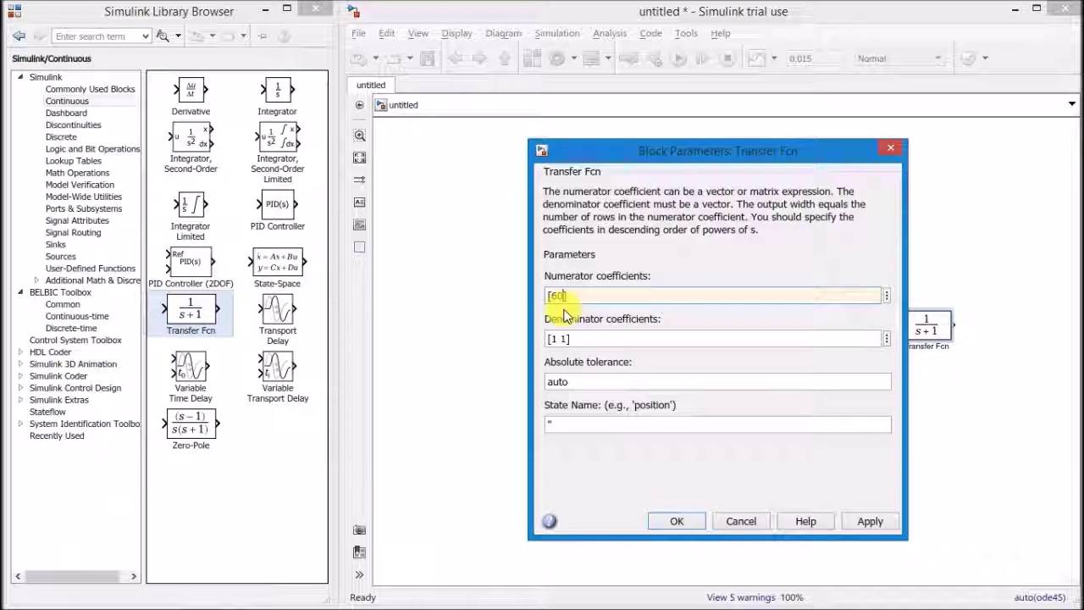
double_click(557, 339)
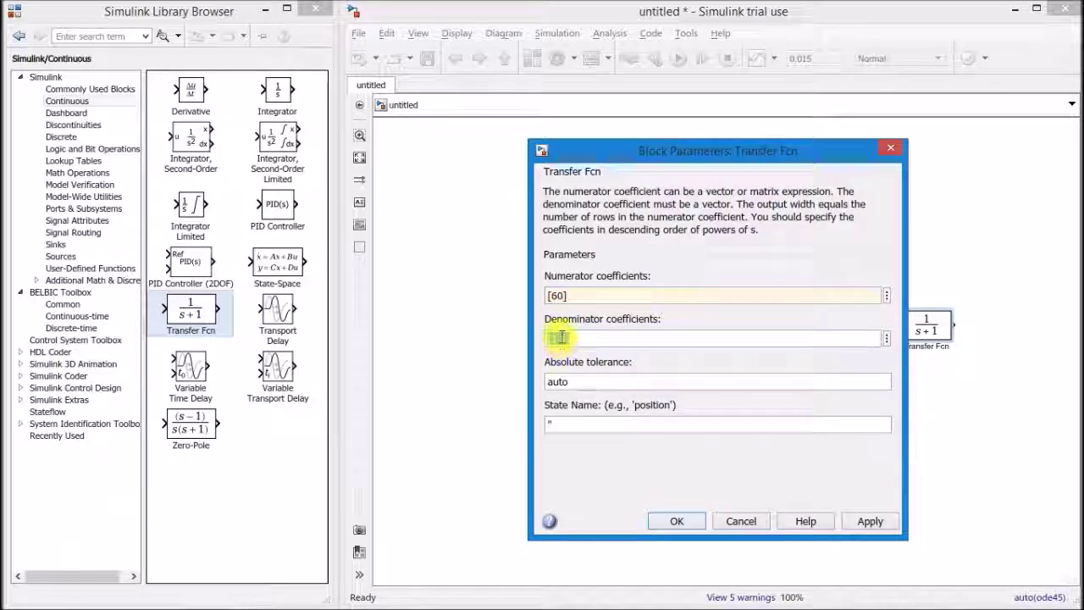
triple_click(565, 339)
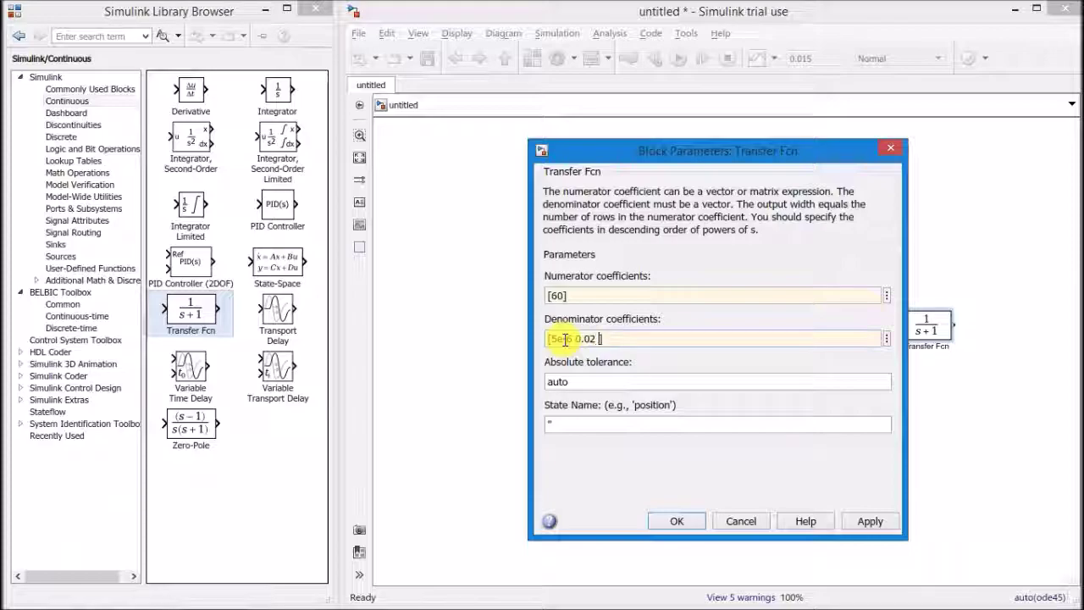
type("5")
left_click(682, 519)
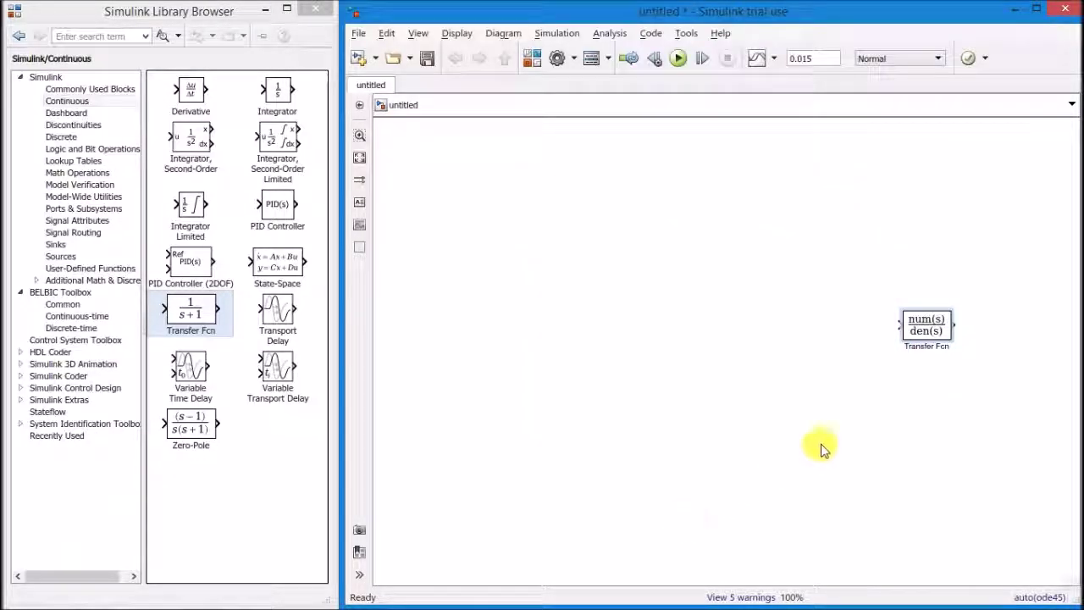
left_click_drag(903, 341, 859, 304)
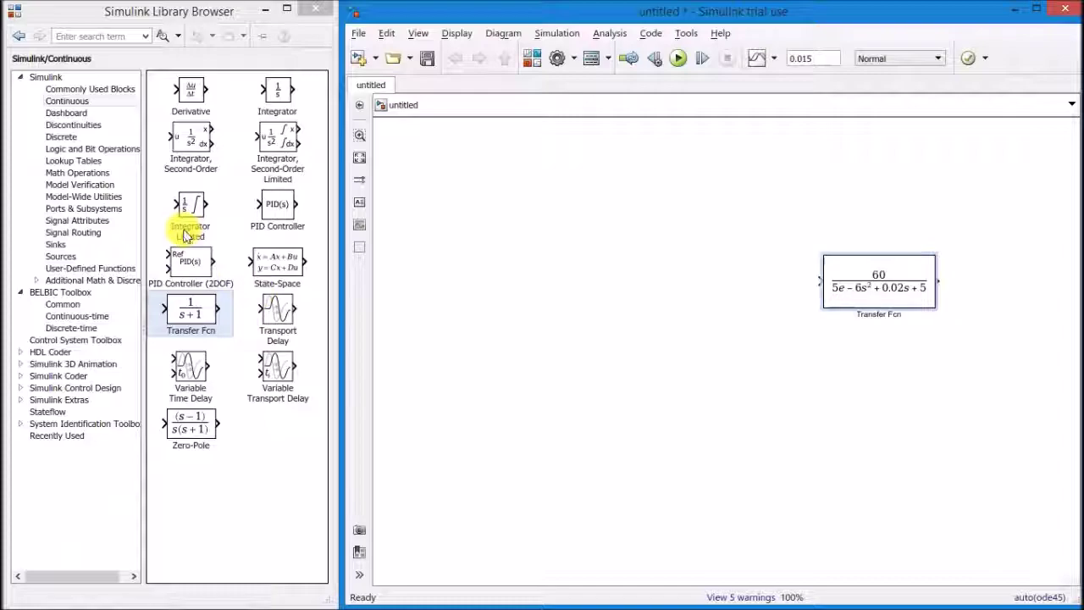
Step: Place a Saturation block before the Transfer Fcn with upper limit 0.99 and lower limit 0
left_click(93, 125)
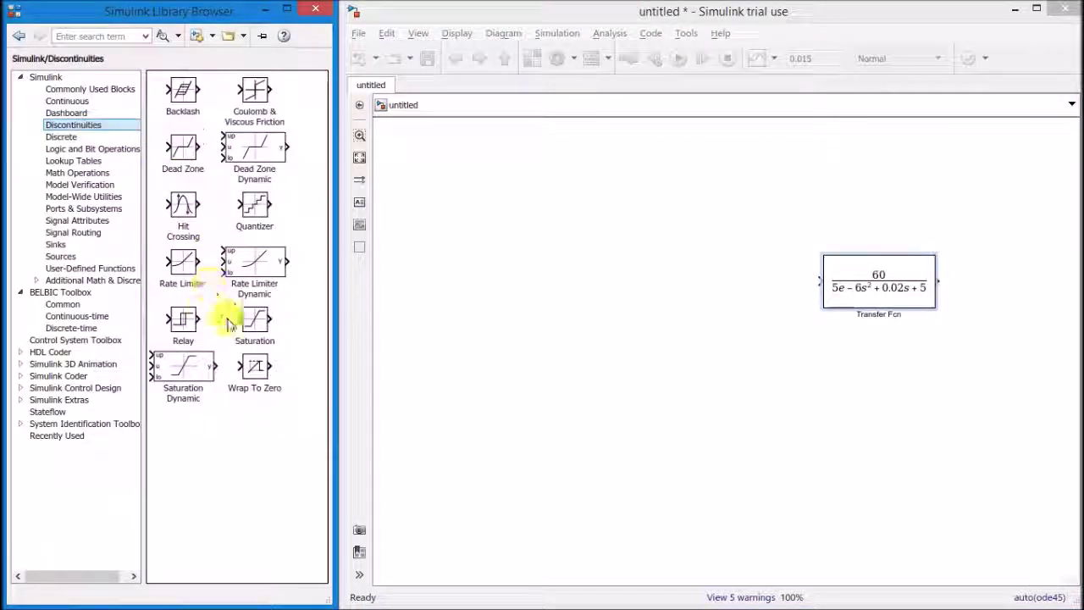
left_click_drag(253, 319, 821, 280)
double_click(774, 283)
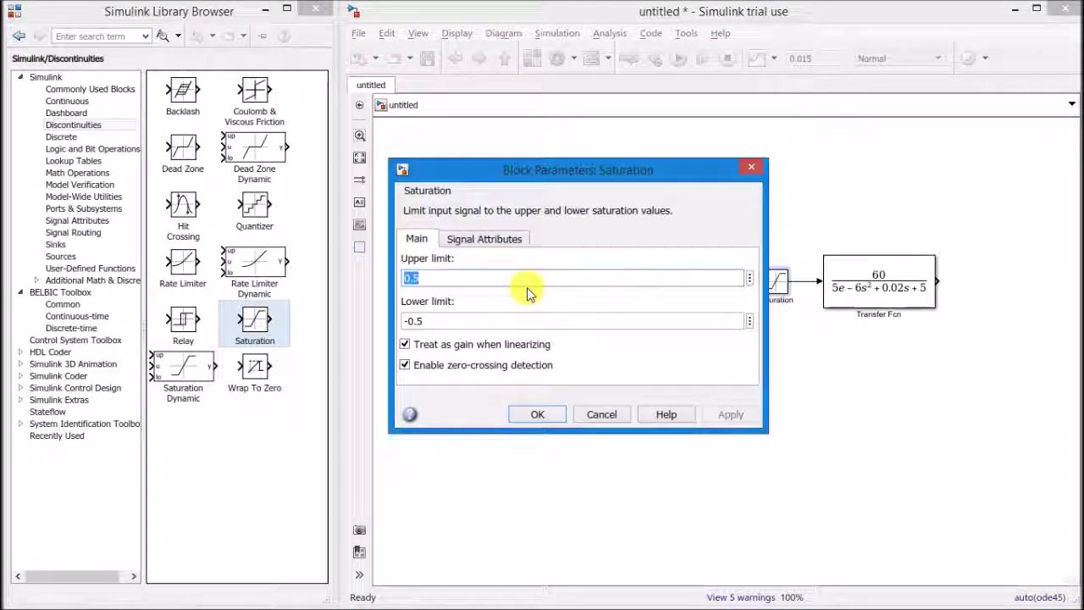
type("0.99")
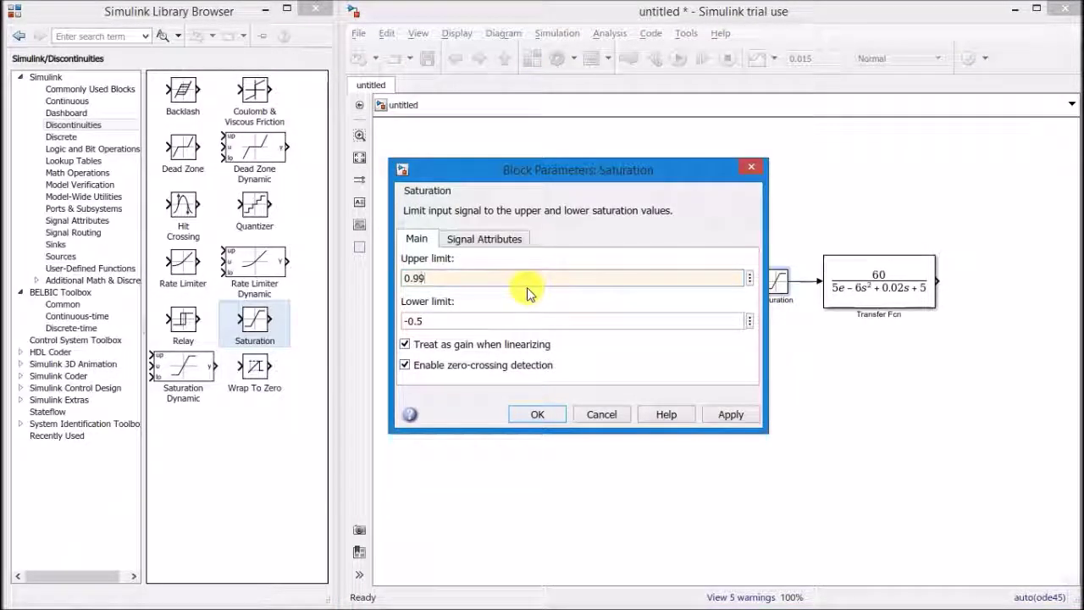
triple_click(497, 318)
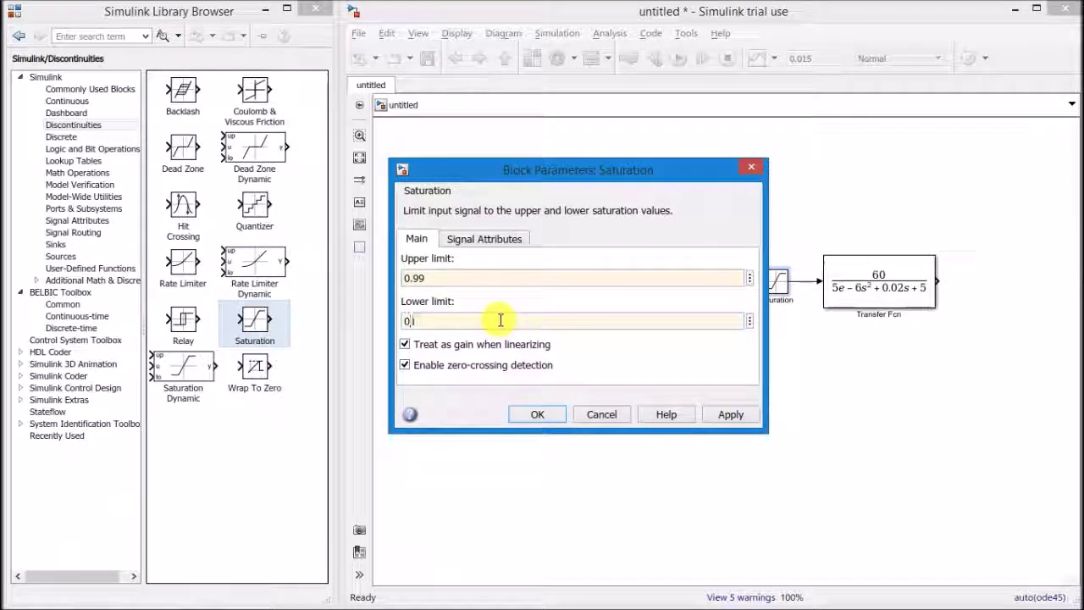
left_click(535, 415)
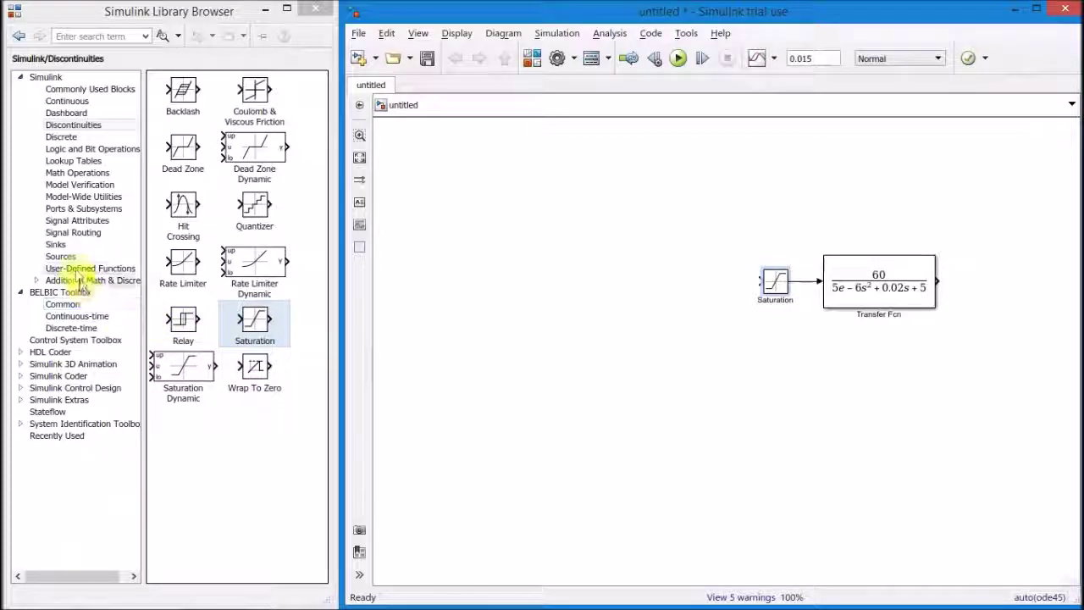
Step: Add a round Add block from Math Operations with signs |+-
left_click(76, 173)
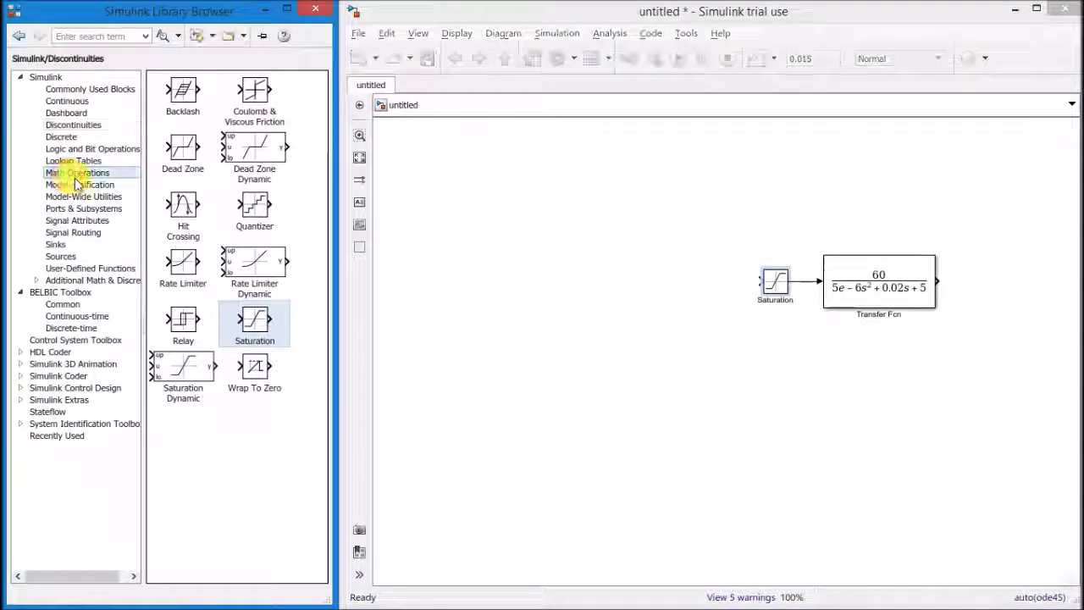
left_click_drag(258, 91, 547, 281)
double_click(545, 282)
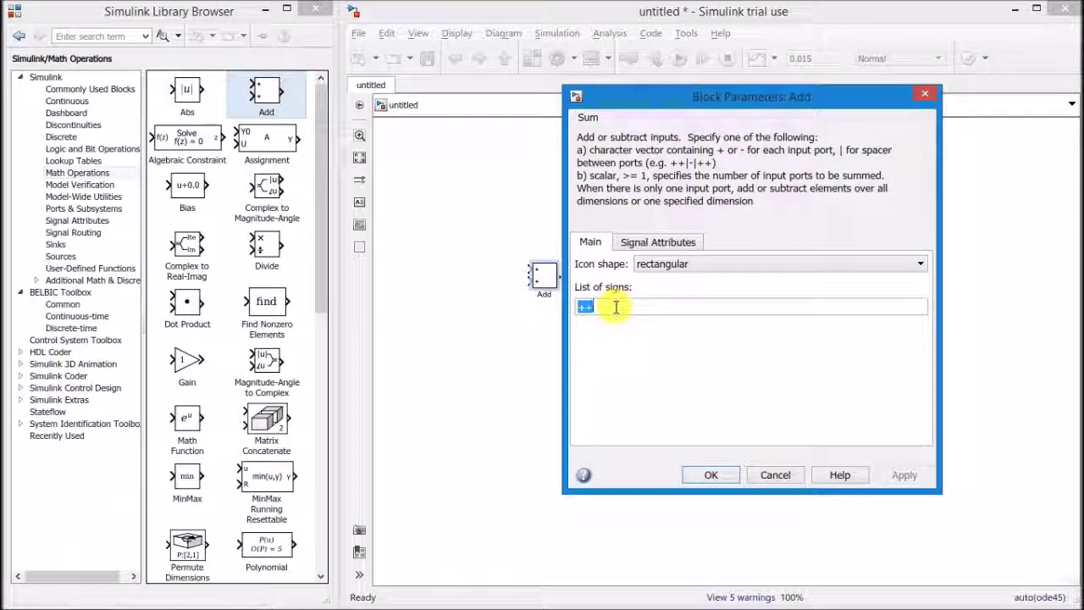
type("|")
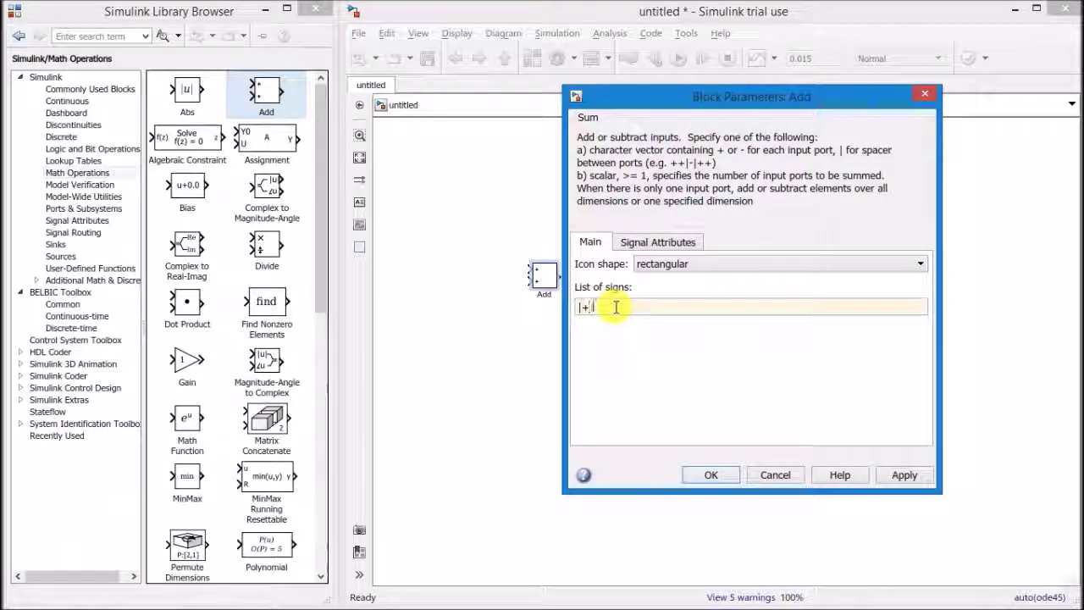
left_click(707, 264)
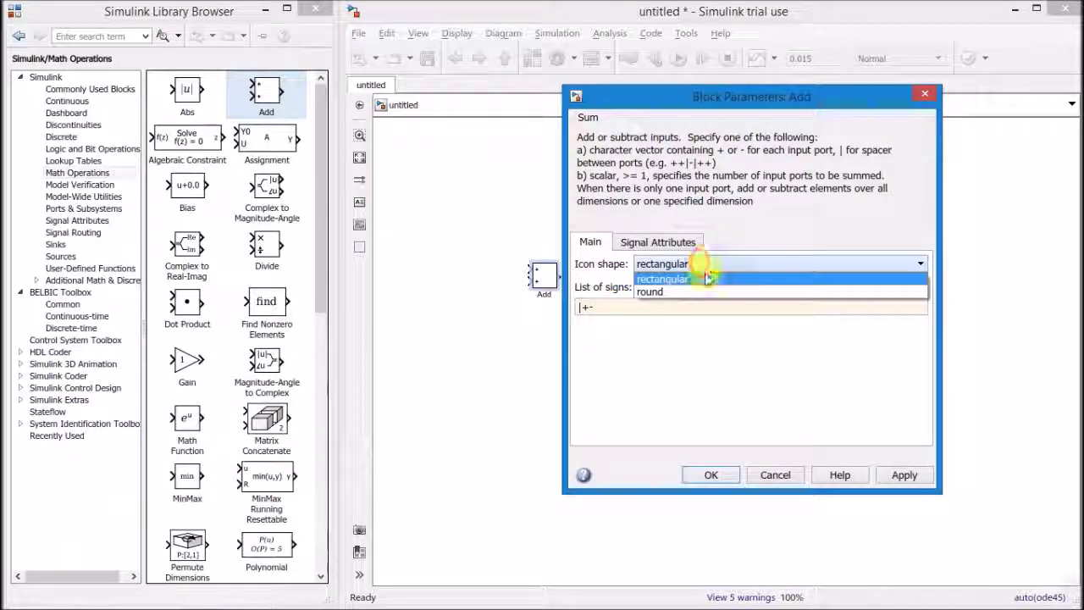
left_click(712, 292)
left_click(714, 474)
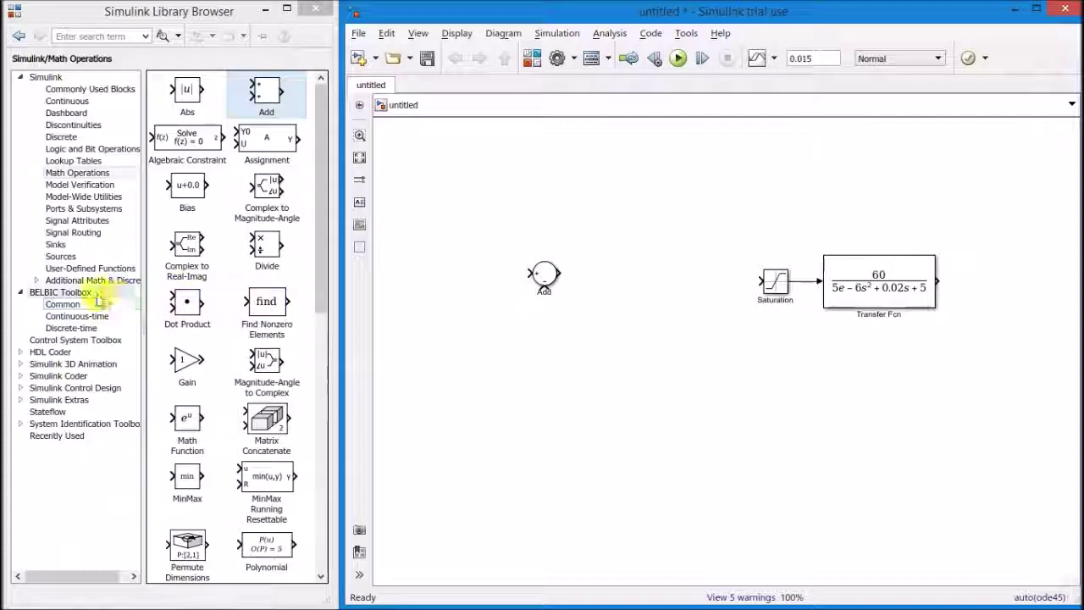
Step: Add a Step source block with step time 0
left_click(73, 258)
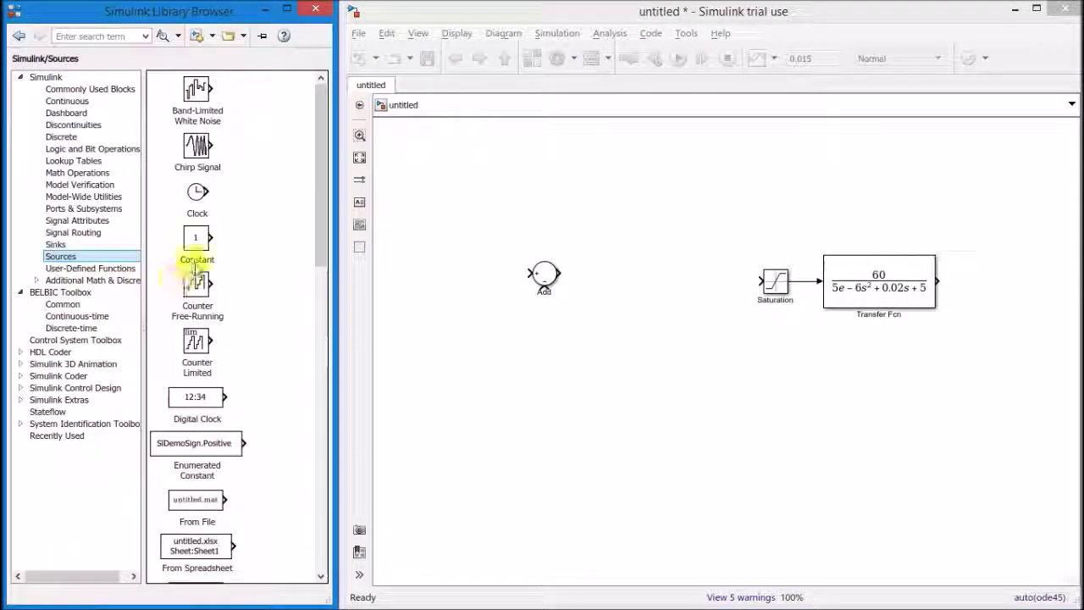
scroll(195, 267, "down", 10)
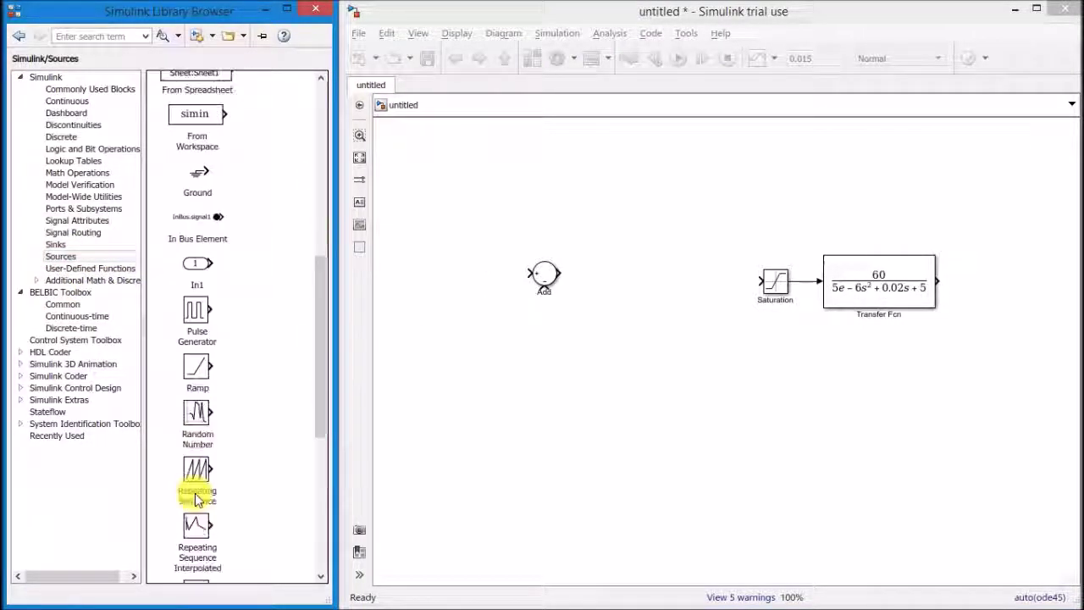
scroll(197, 500, "down", 3)
scroll(203, 427, "down", 5)
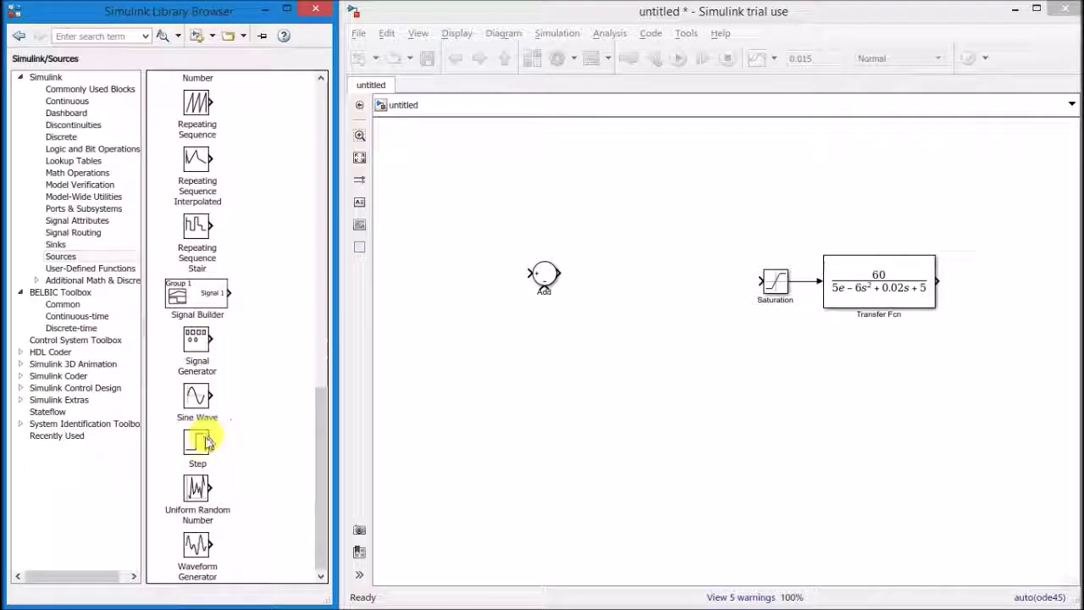
left_click_drag(197, 442, 468, 281)
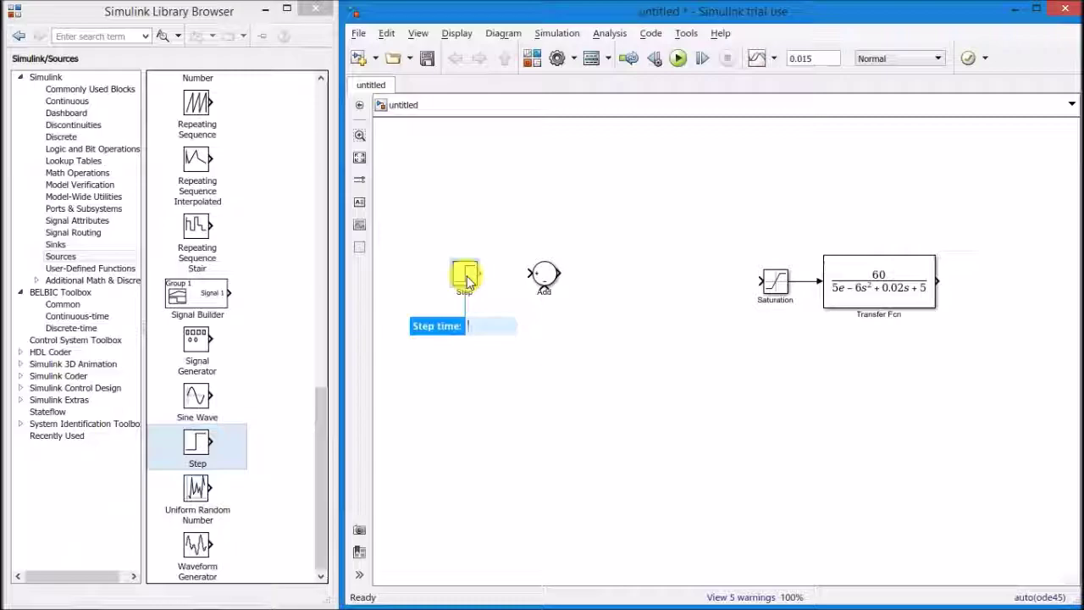
type("0")
left_click(483, 362)
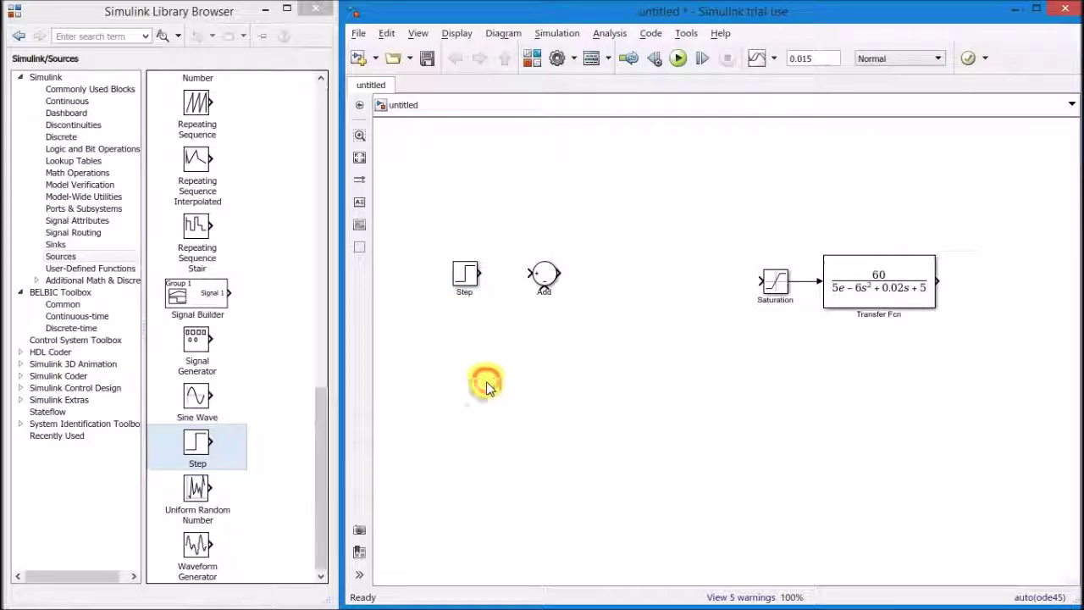
double_click(464, 272)
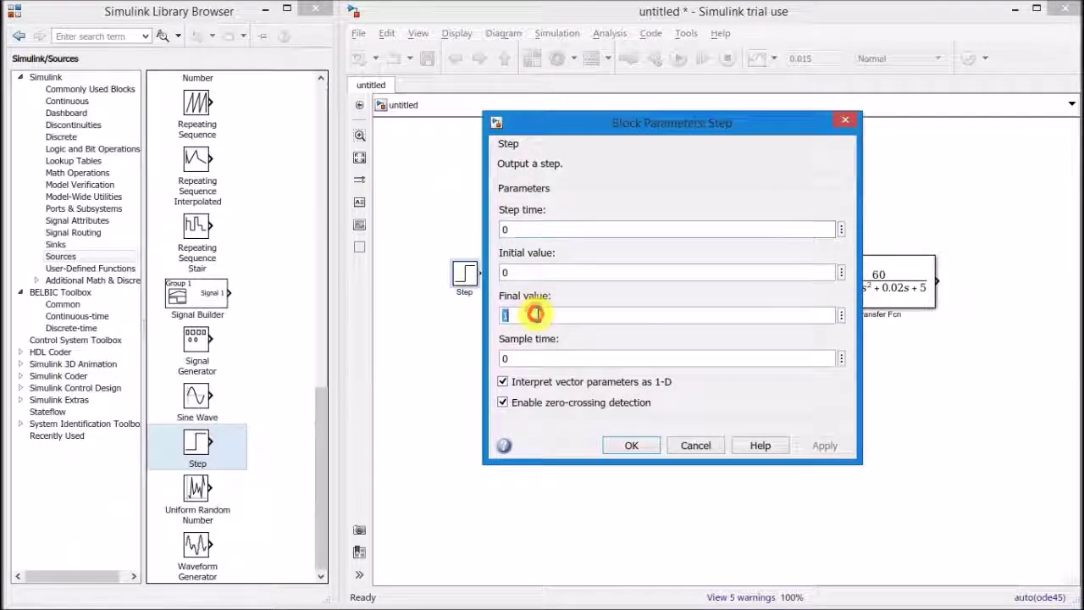
left_click(625, 446)
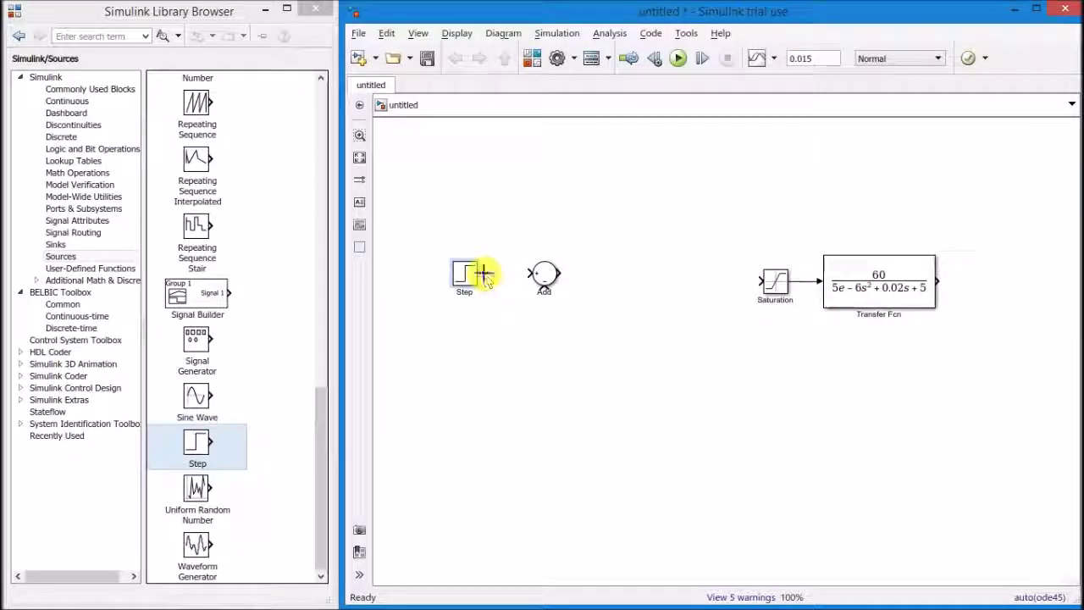
Step: Wire Step into the Add block and feed the Transfer Fcn output back to Add
mouse_move(483, 275)
left_mouse_down()
mouse_move(532, 272)
mouse_move(895, 356)
mouse_move(935, 294)
left_mouse_up()
left_click_drag(794, 335, 791, 411)
left_click_drag(542, 273, 523, 280)
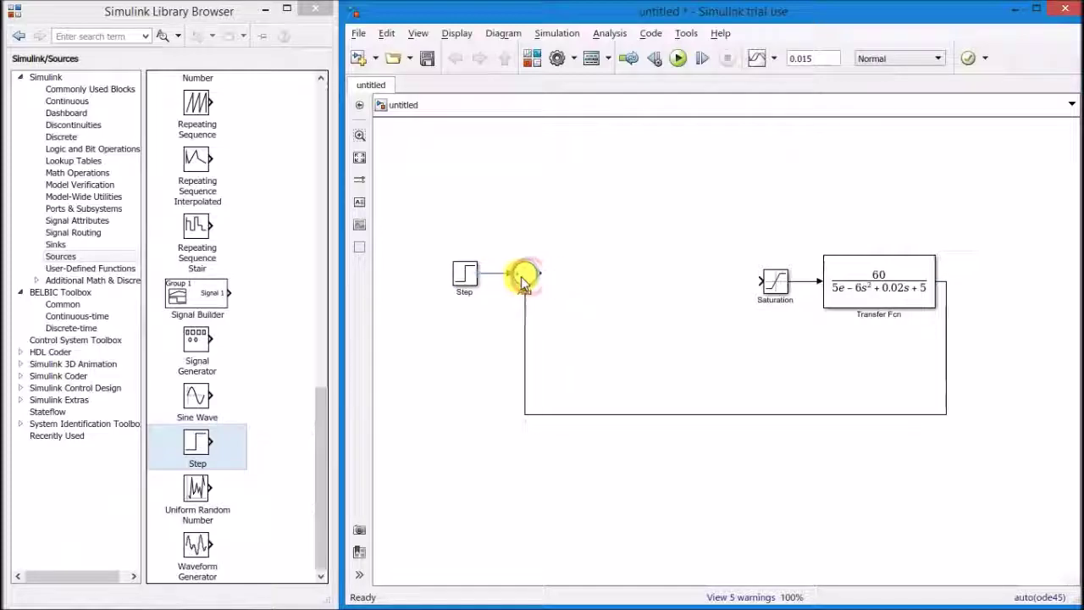
Step: Add a Scope right of the Transfer Fcn, fed by its output plus a Step branch routed along the top
left_click(57, 246)
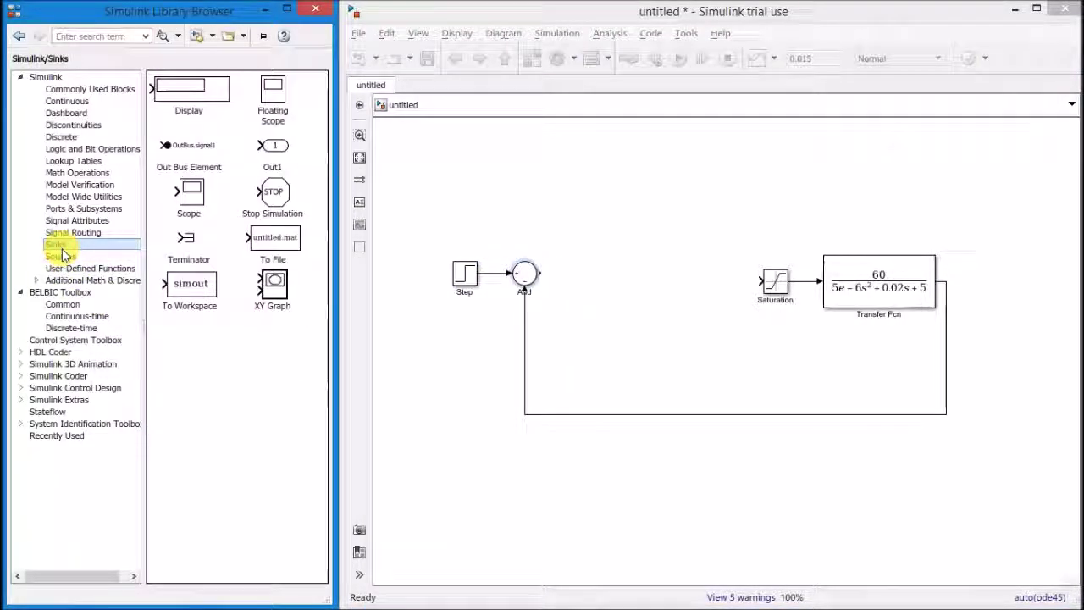
left_click(192, 199)
left_click_drag(192, 198, 1000, 287)
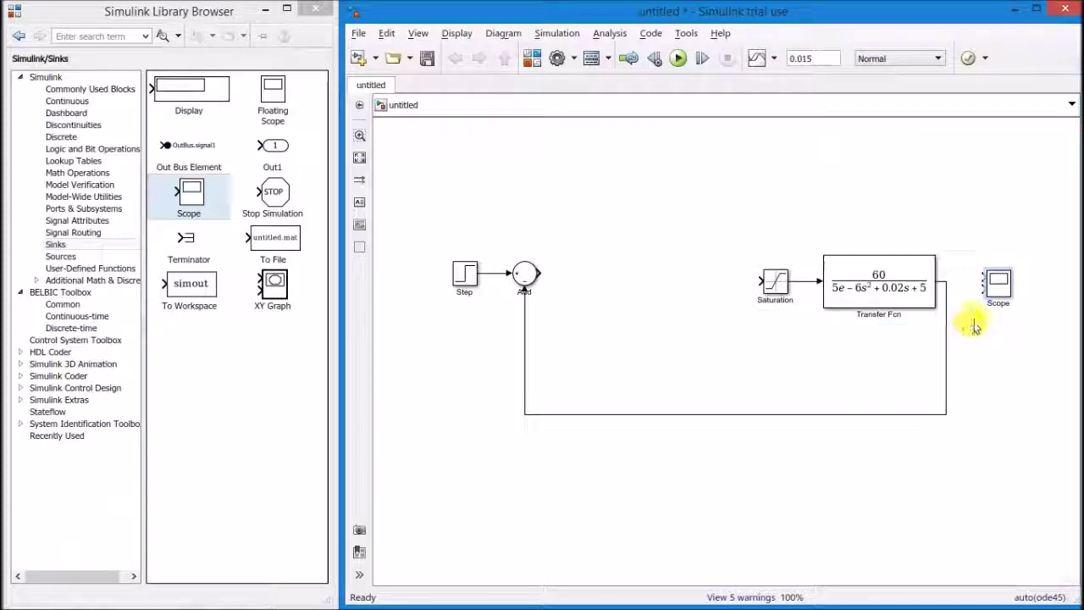
left_click_drag(968, 286, 949, 282)
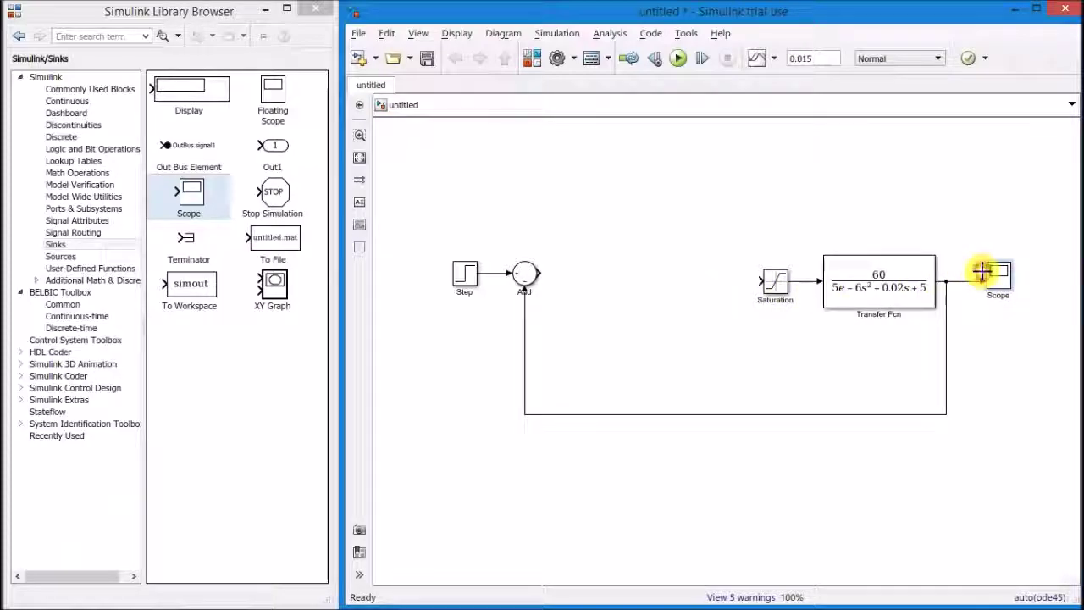
left_click_drag(914, 263, 494, 272)
left_click_drag(636, 244, 635, 139)
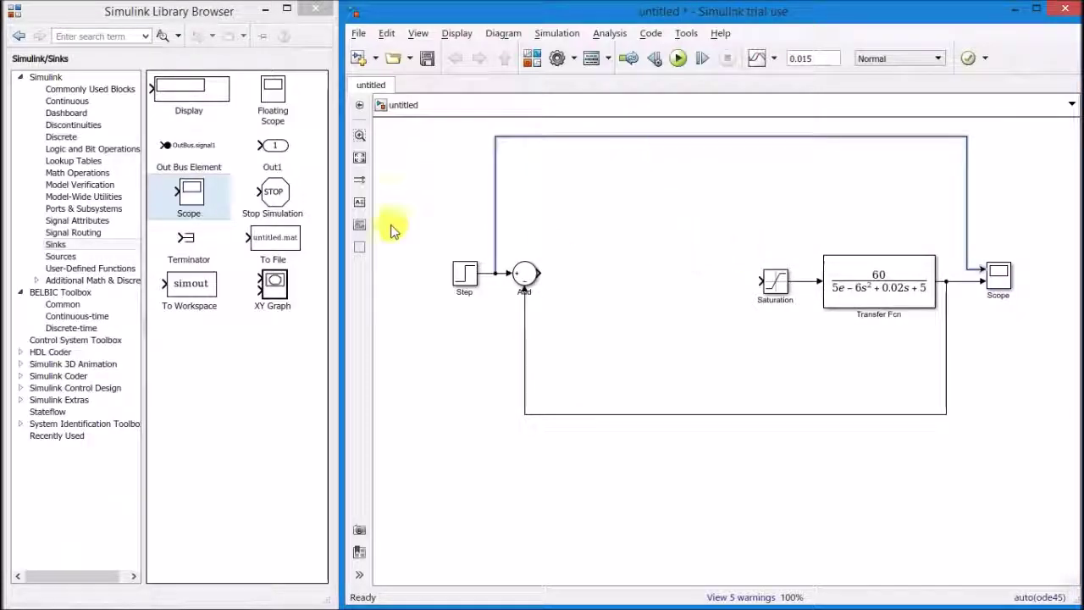
Step: Place a BELBIC BEL - Continuous block before Saturation and connect its u output to Saturation's input
left_click(70, 317)
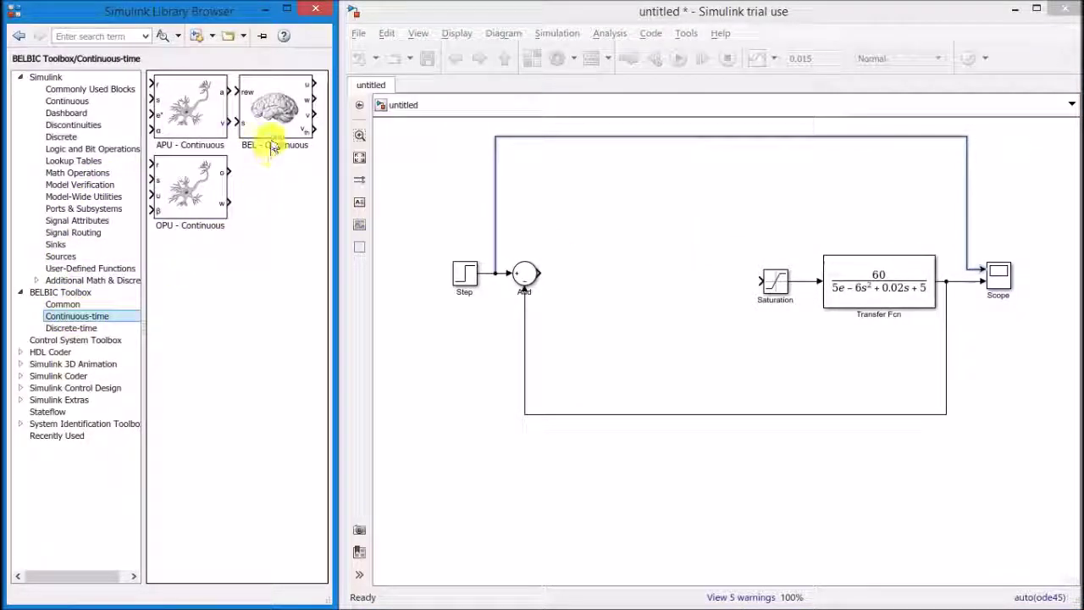
left_click_drag(272, 146, 701, 313)
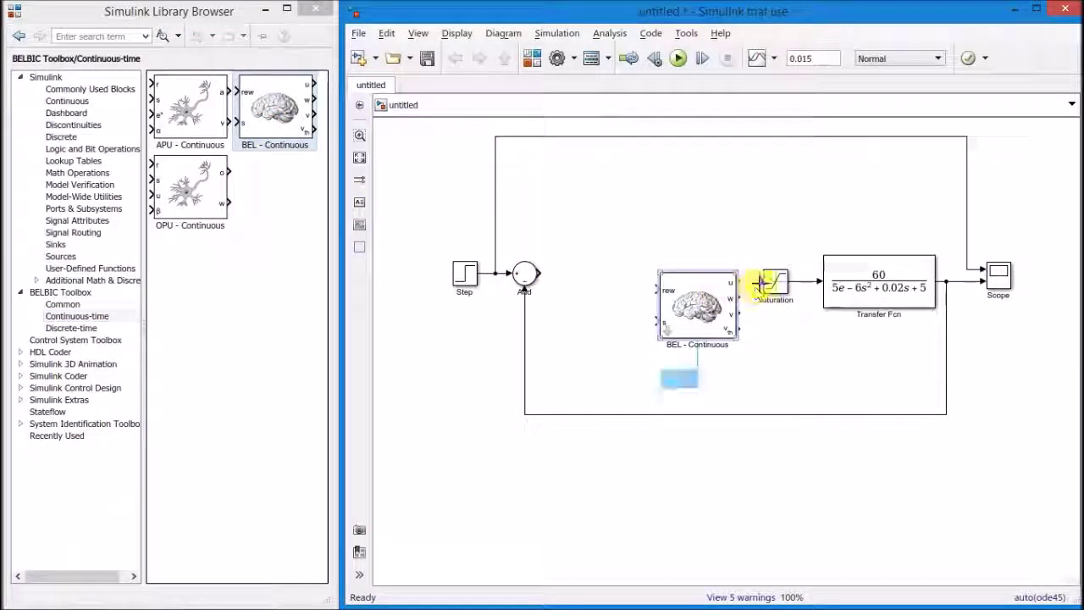
left_click_drag(765, 283, 696, 288)
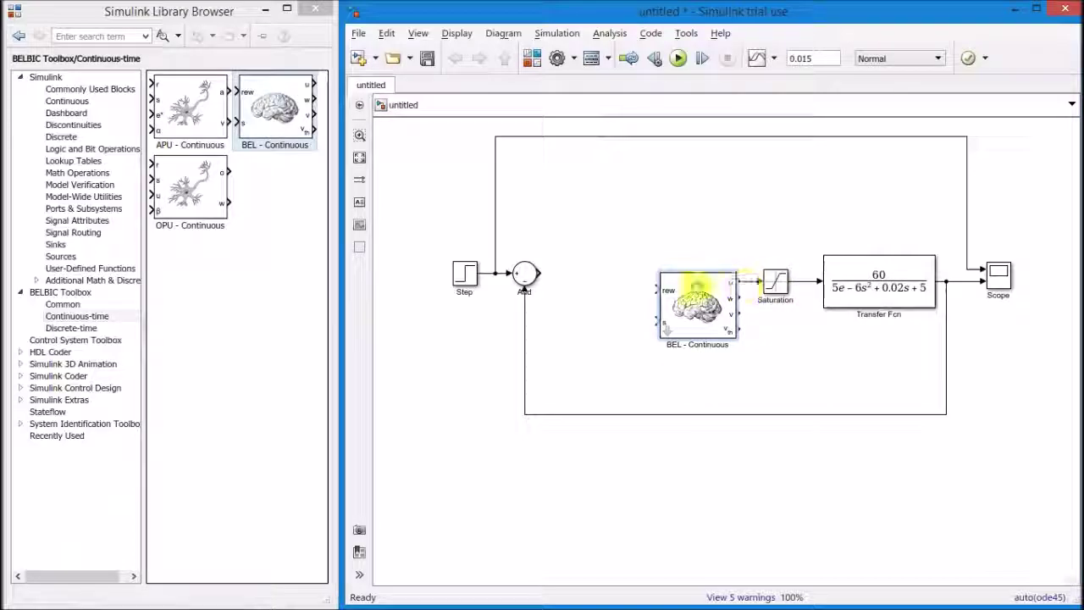
Step: Add a PID Controller above the BEL block, fed from the Transfer Fcn output looped over the top
left_click(71, 100)
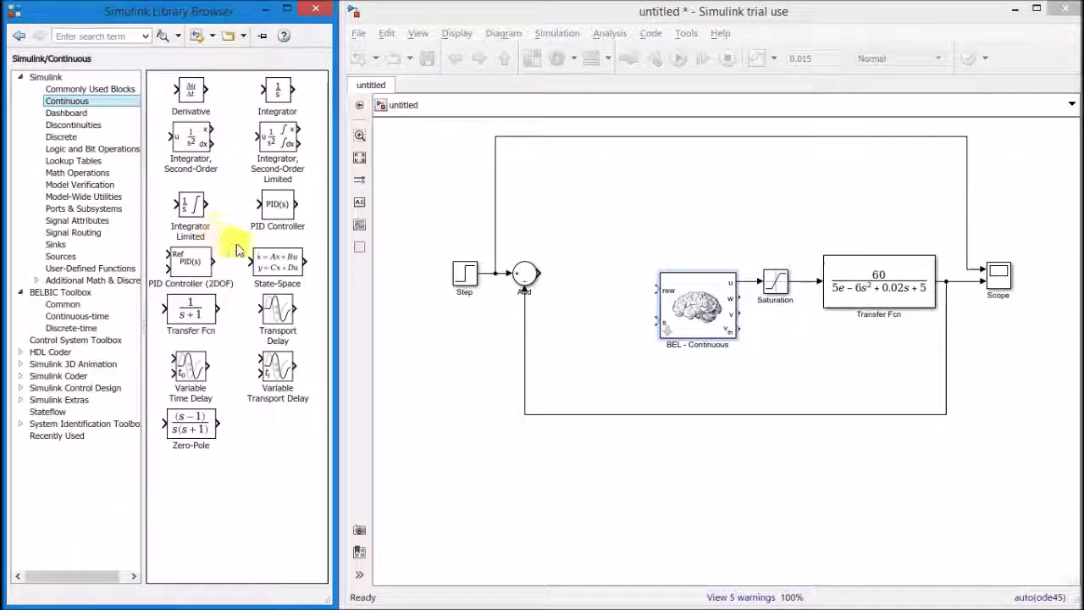
left_click_drag(277, 206, 660, 290)
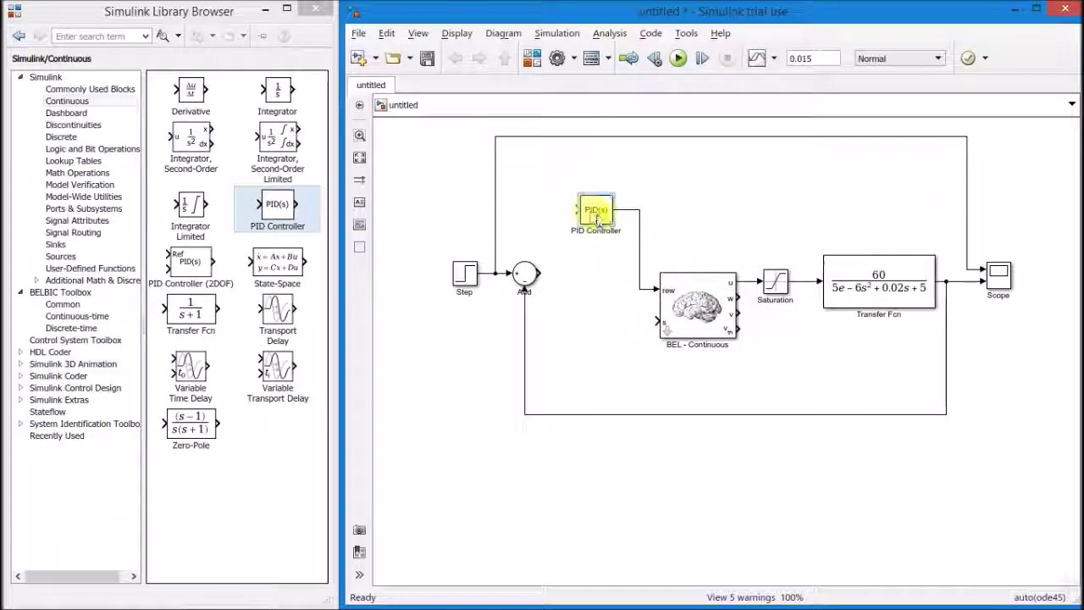
left_click_drag(580, 182, 946, 273)
left_click_drag(858, 358, 859, 168)
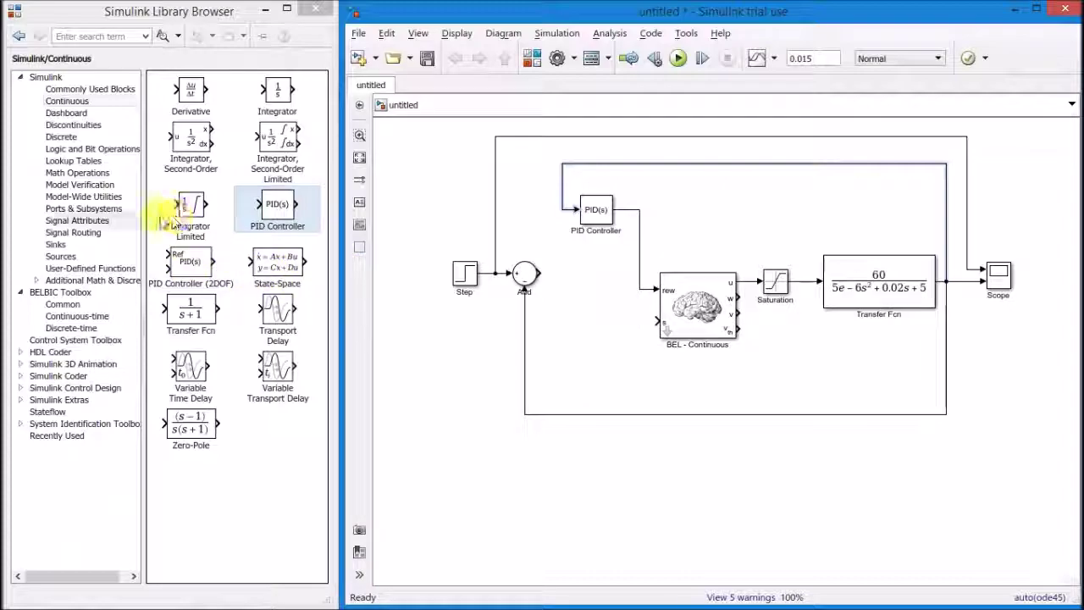
Step: Add an Add1 sum and two Gain blocks below the diagram, wiring the gains into Add1
left_click(75, 173)
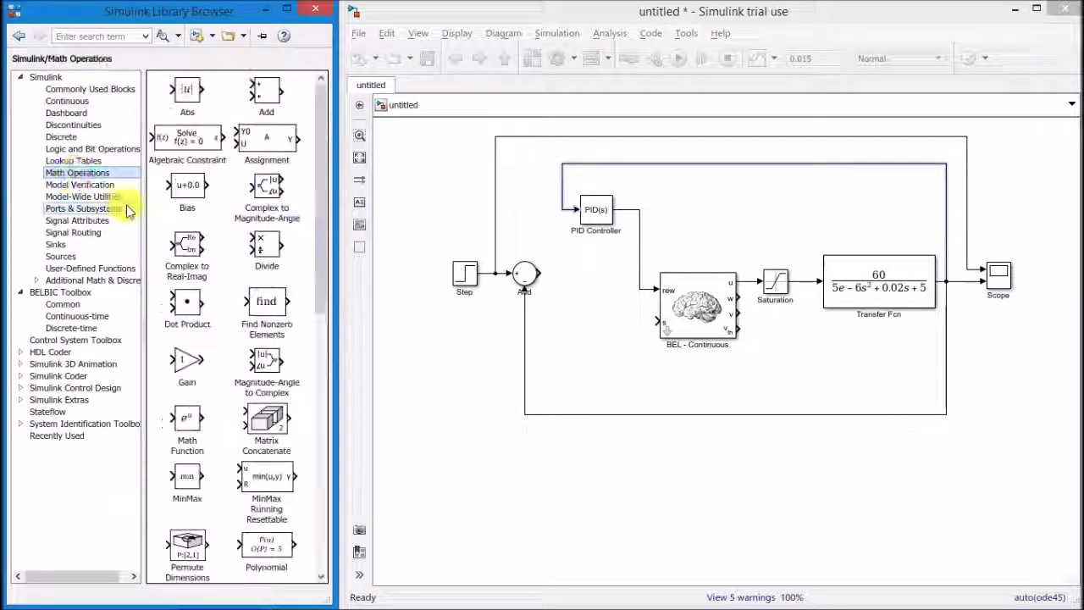
left_click_drag(265, 99, 621, 504)
left_click_drag(181, 363, 573, 520)
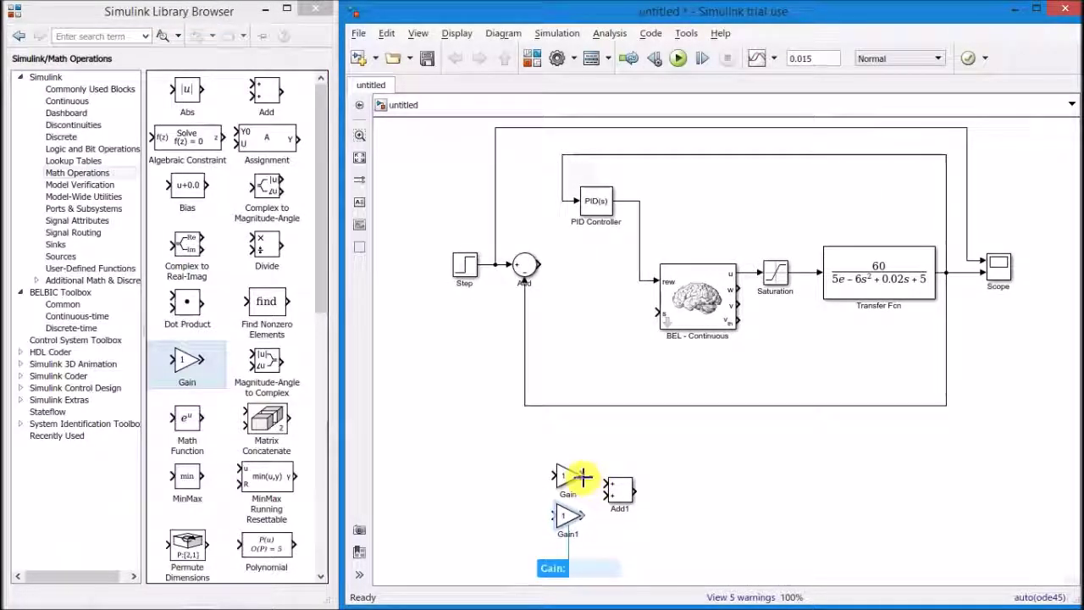
mouse_move(583, 477)
left_mouse_down()
mouse_move(602, 485)
mouse_move(594, 511)
mouse_move(613, 501)
left_mouse_up()
Step: Group the two Gain blocks and Add1 into a new Subsystem
left_click_drag(503, 442, 677, 559)
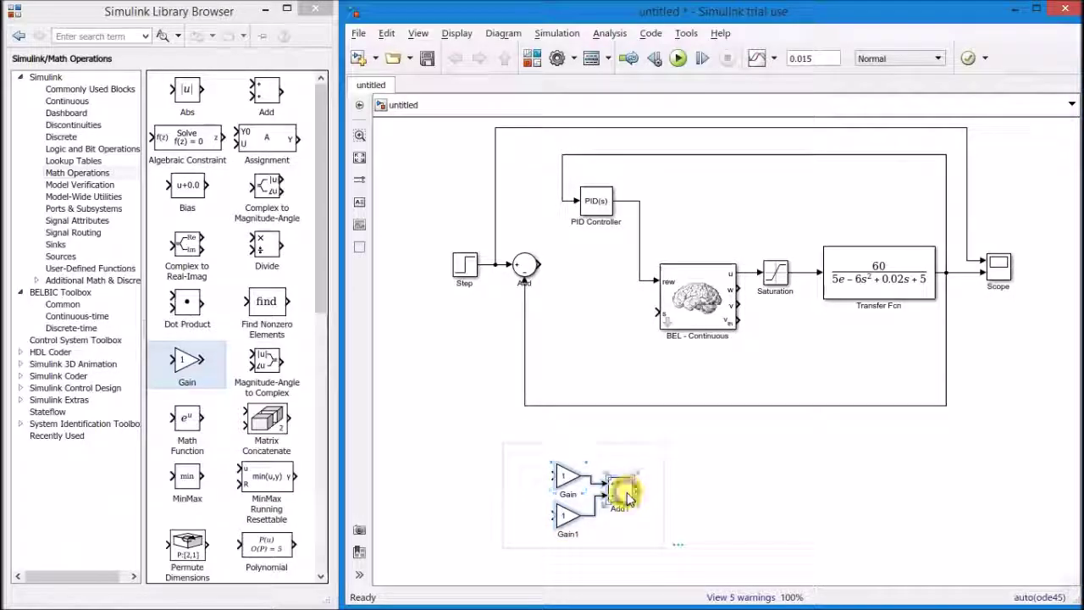
right_click(625, 495)
left_click(678, 372)
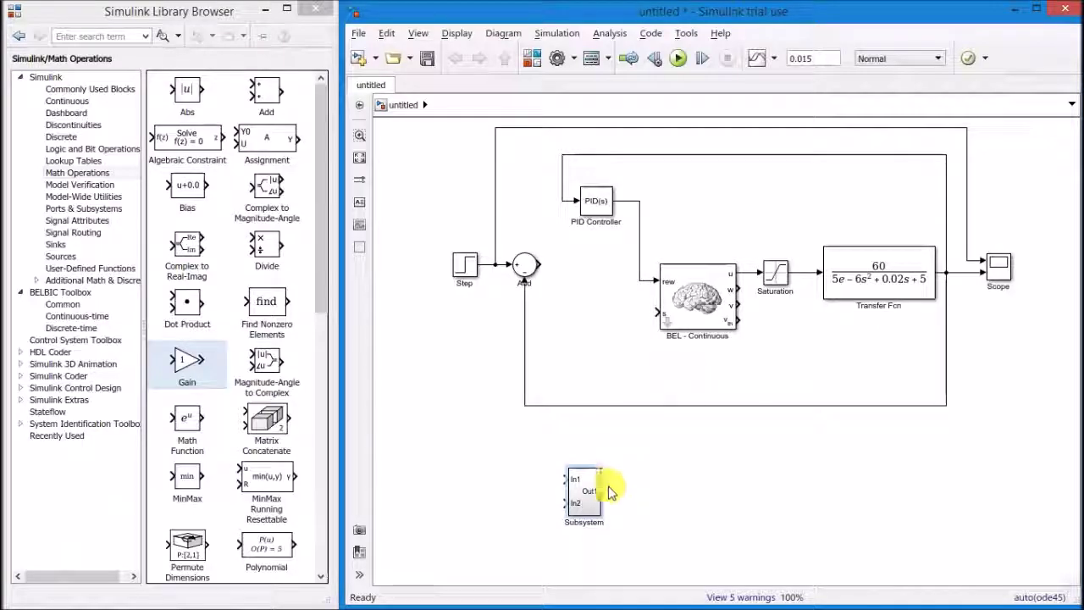
Step: Inside the Subsystem, rename In1 to e, In2 to u and Out1 to s
double_click(590, 502)
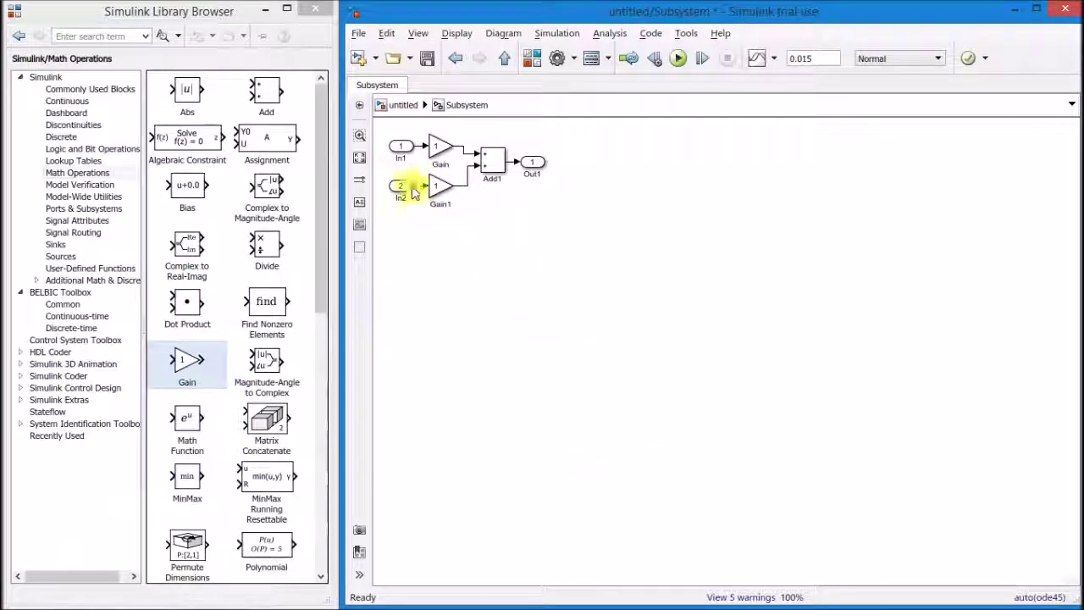
left_click(439, 188)
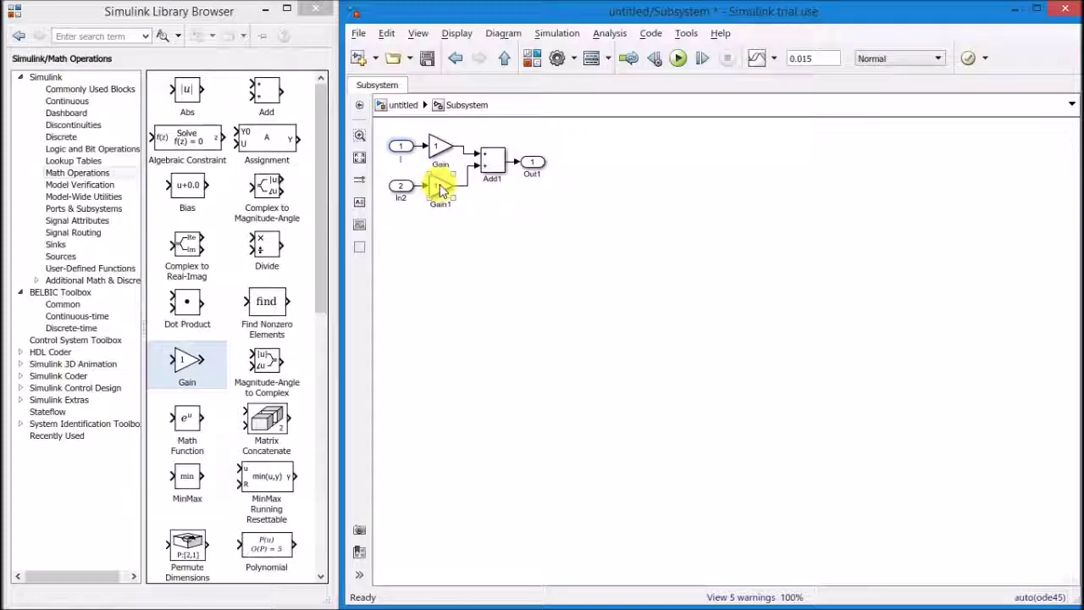
left_click(401, 191)
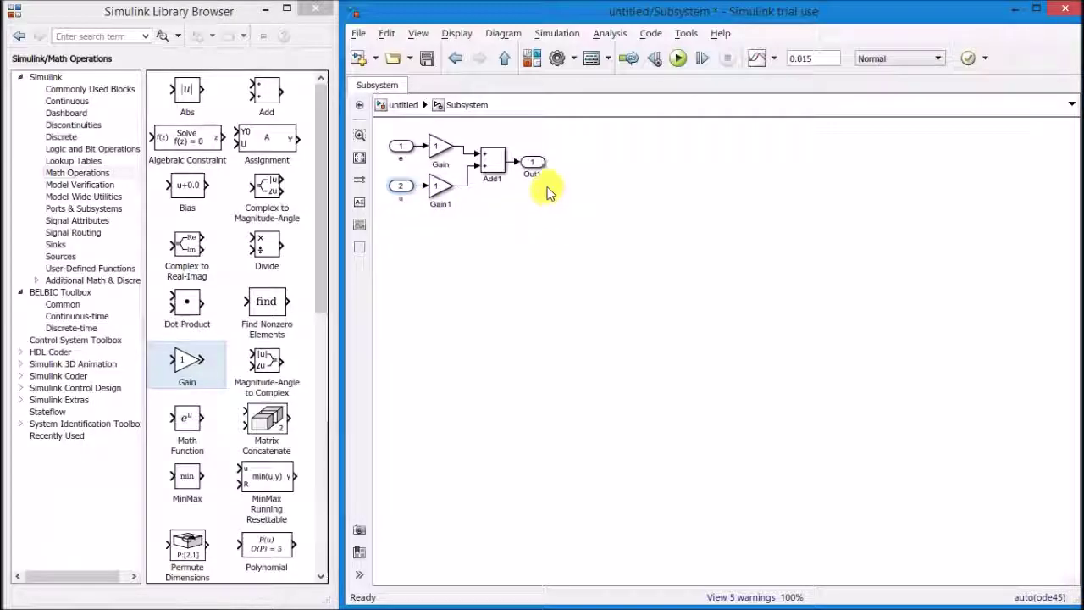
left_click(525, 167)
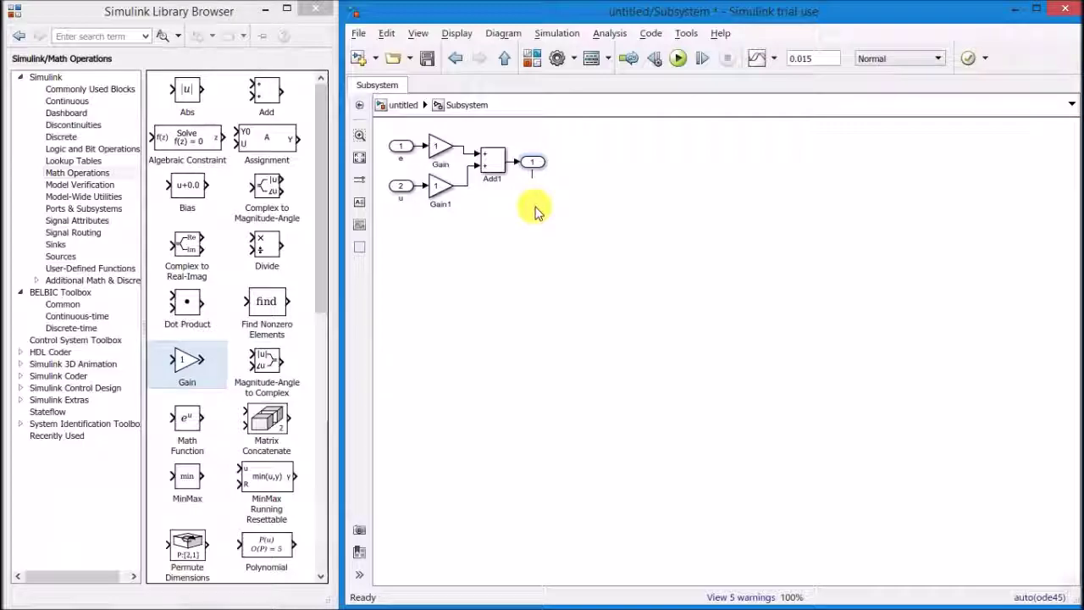
Step: Set the subsystem's Gain on e to 0.2 and Gain1 on u to 0.001
double_click(439, 151)
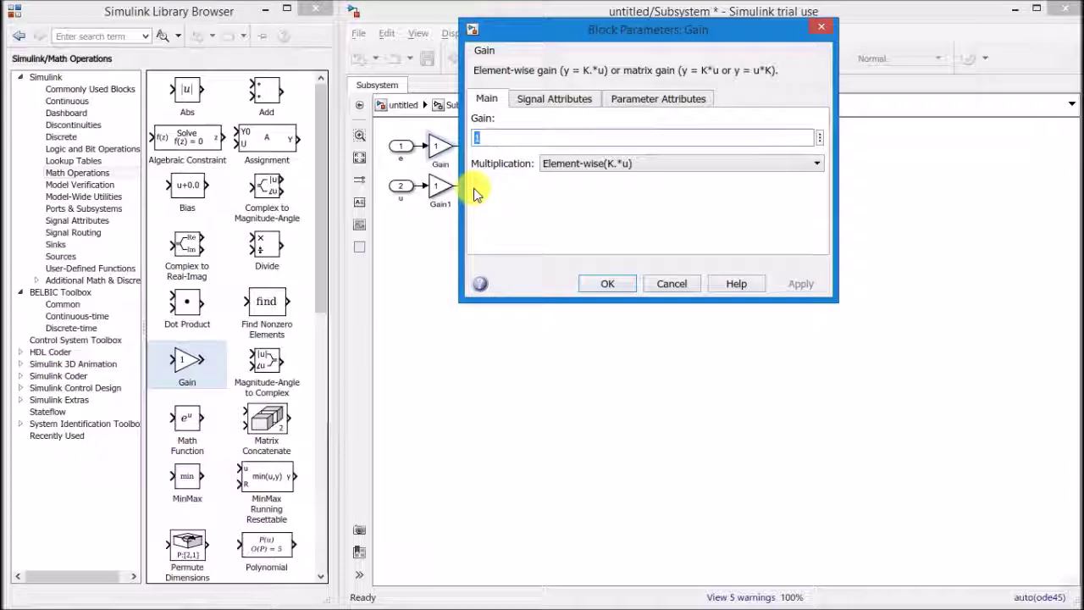
type("0.2")
left_click(607, 283)
double_click(441, 188)
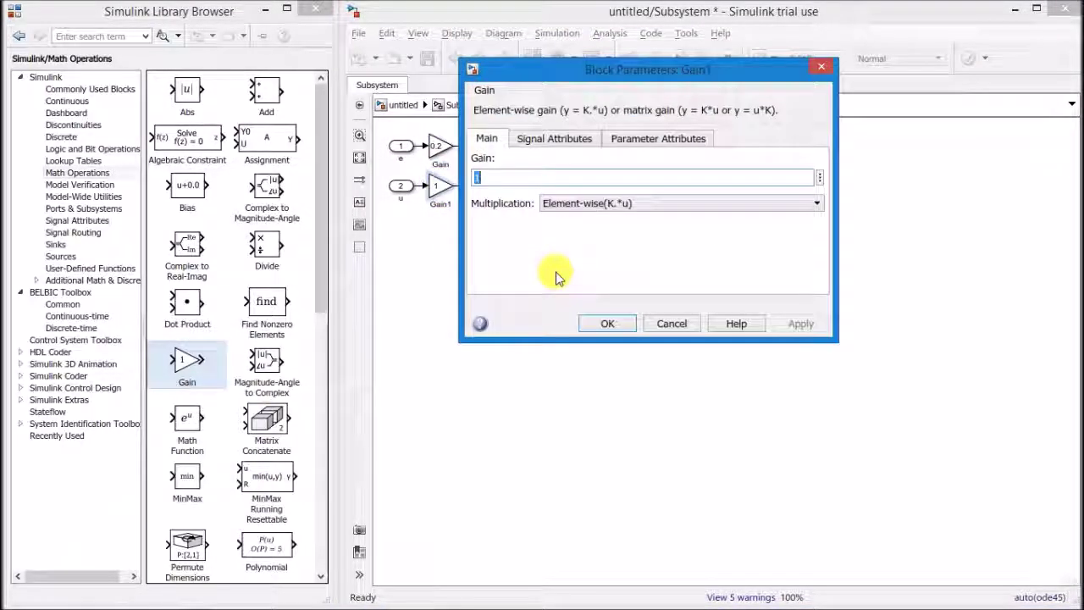
type("0.00")
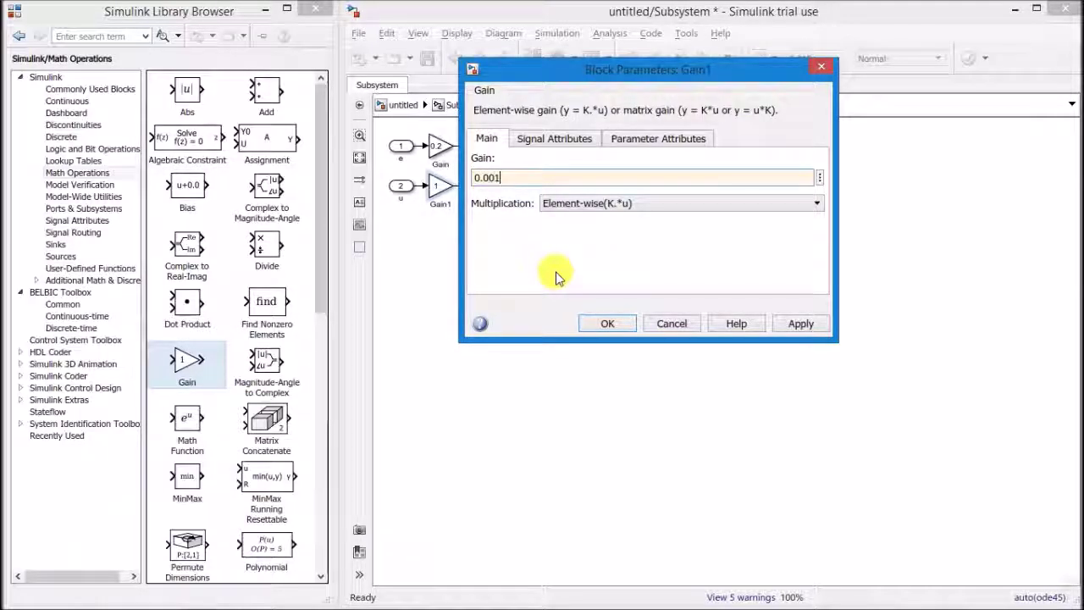
left_click(609, 324)
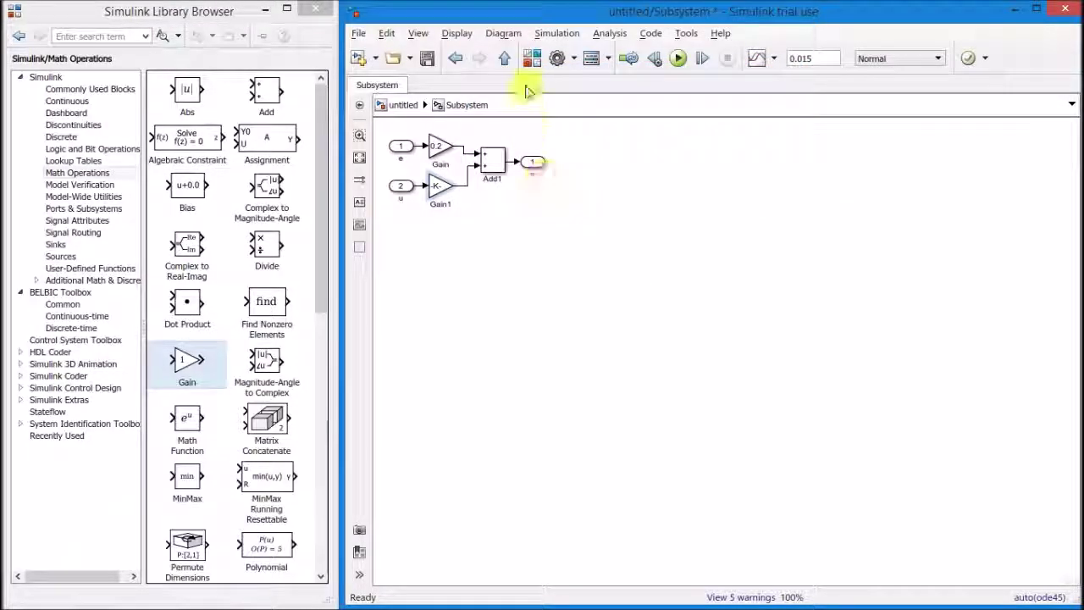
Step: At the top level, place the Subsystem beside BEL, wiring its s output to BEL and Saturation's output to u
left_click(507, 64)
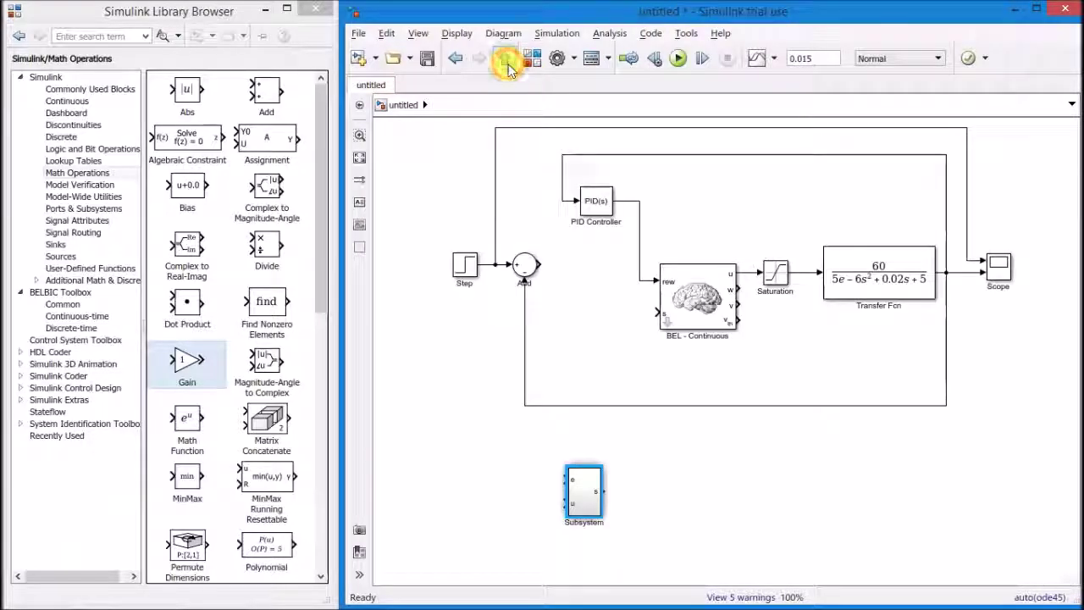
left_click(599, 514)
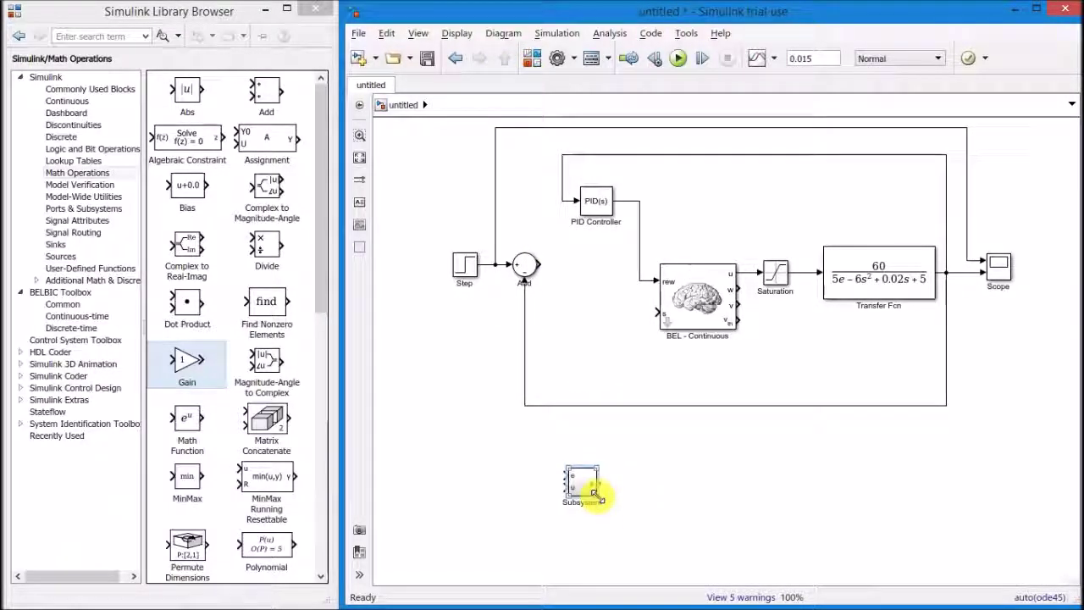
left_click_drag(590, 493, 539, 264)
left_click(625, 309)
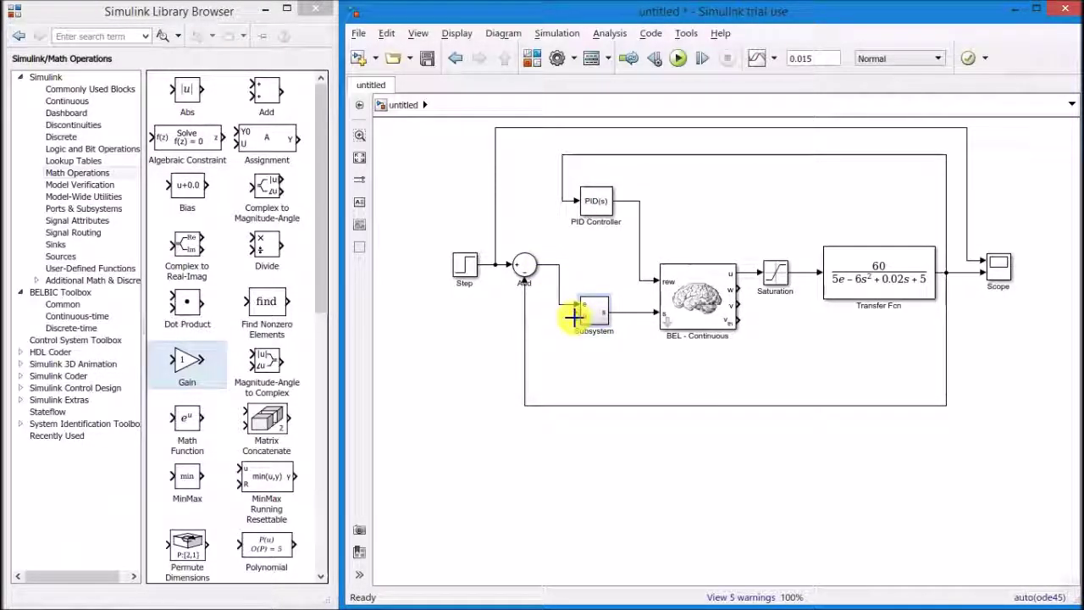
mouse_move(579, 315)
left_mouse_down()
mouse_move(760, 358)
mouse_move(796, 291)
left_mouse_up()
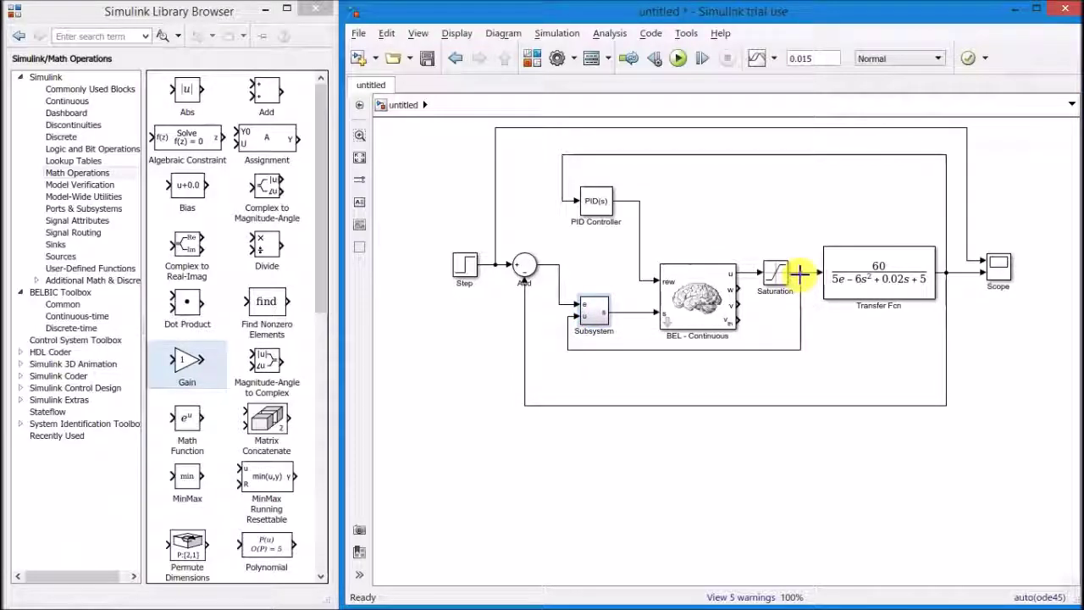
left_click_drag(695, 350, 690, 384)
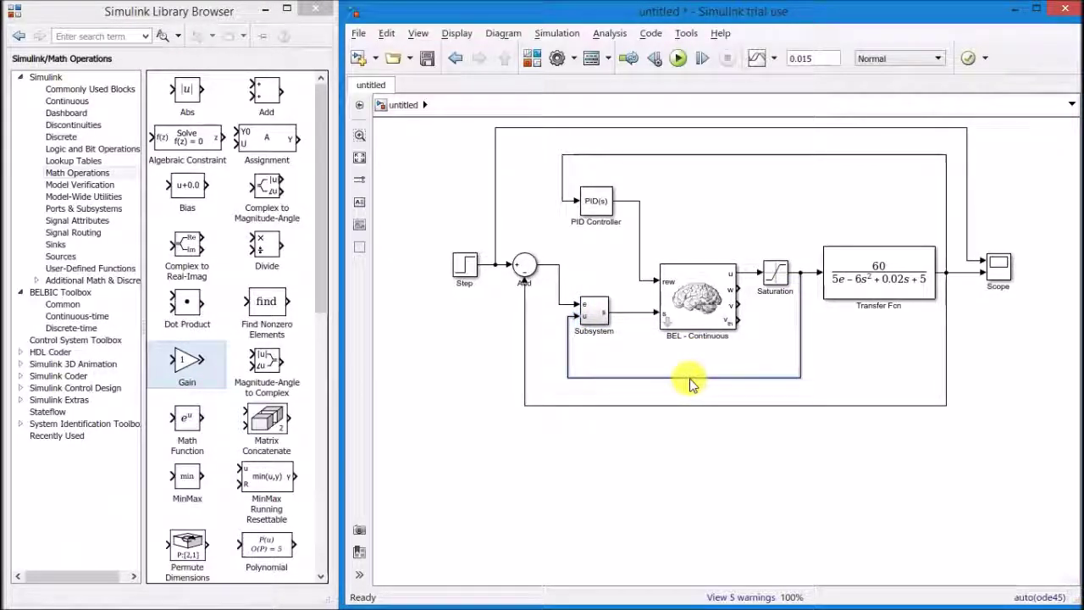
left_click(599, 210)
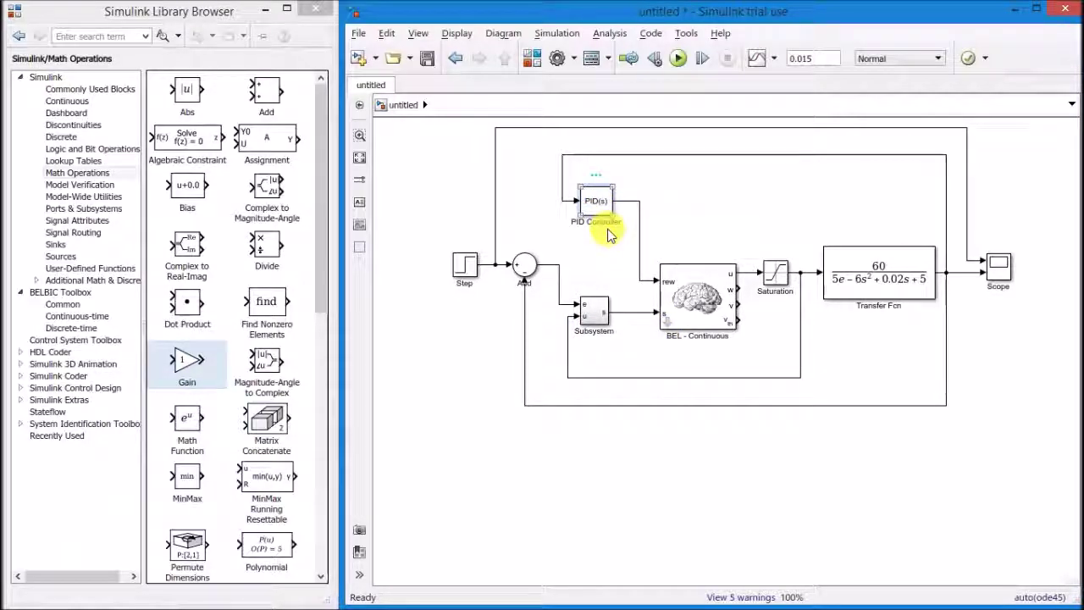
Step: Set the PID Controller to P 5, I 40, D 0.001 and filter coefficient N 100000
double_click(605, 227)
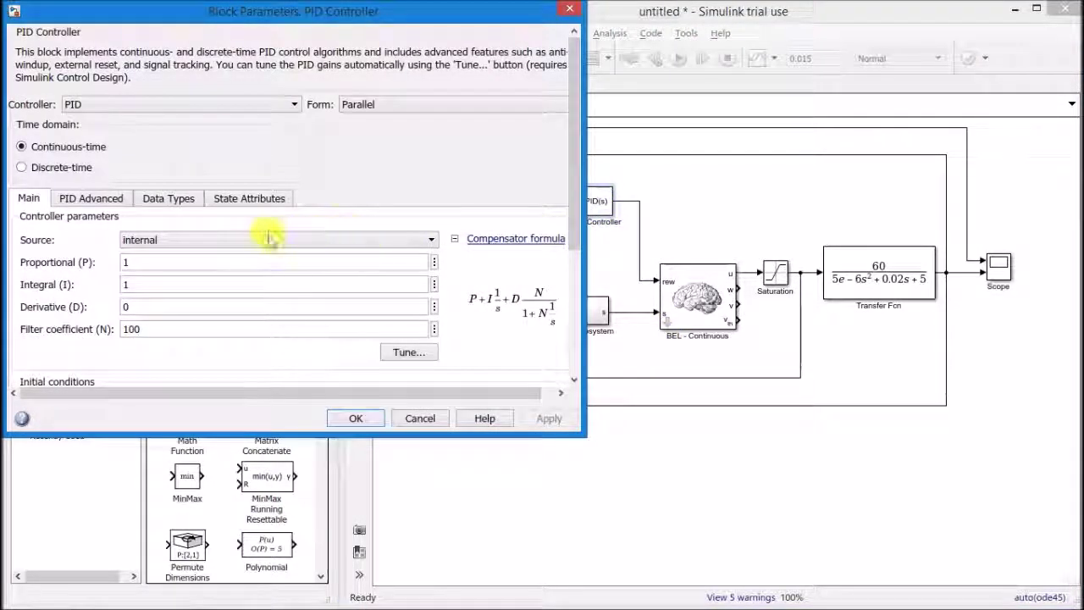
type("5")
left_click(242, 283)
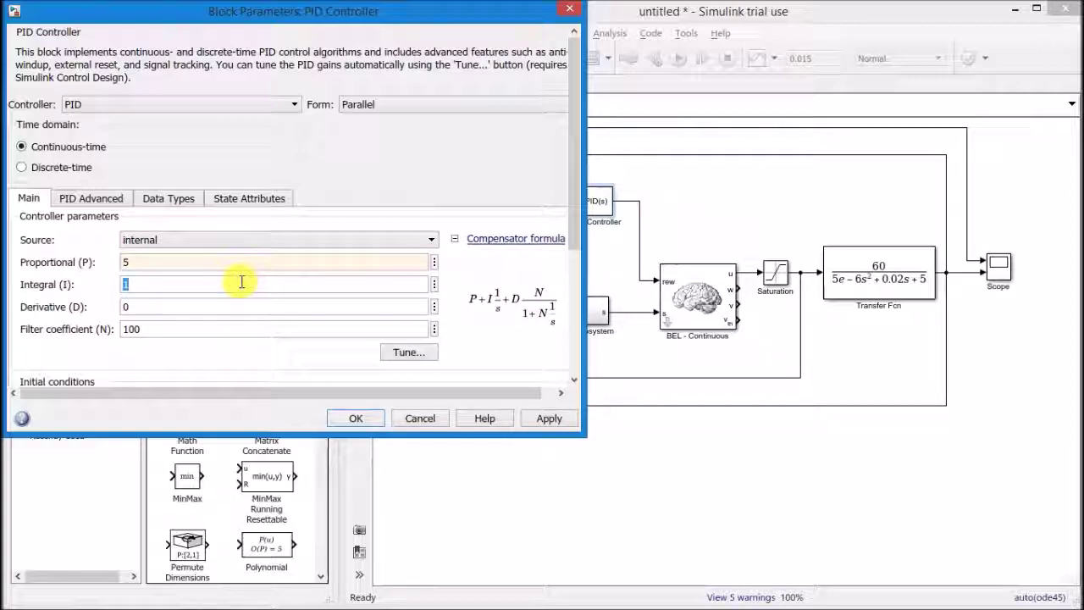
type("40")
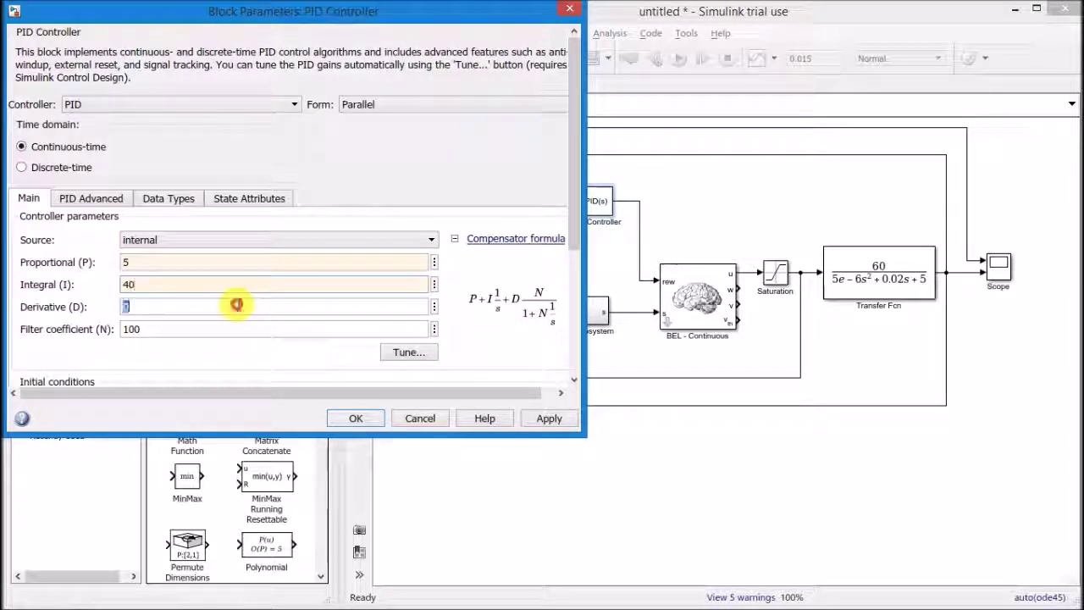
left_click(238, 306)
type("0.00")
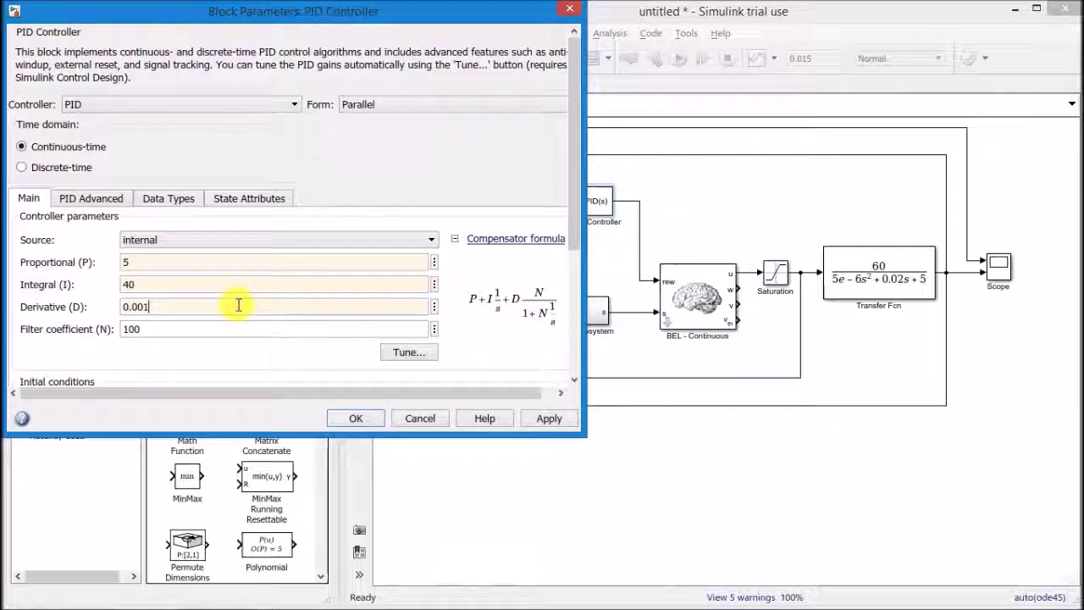
type("1")
left_click(237, 330)
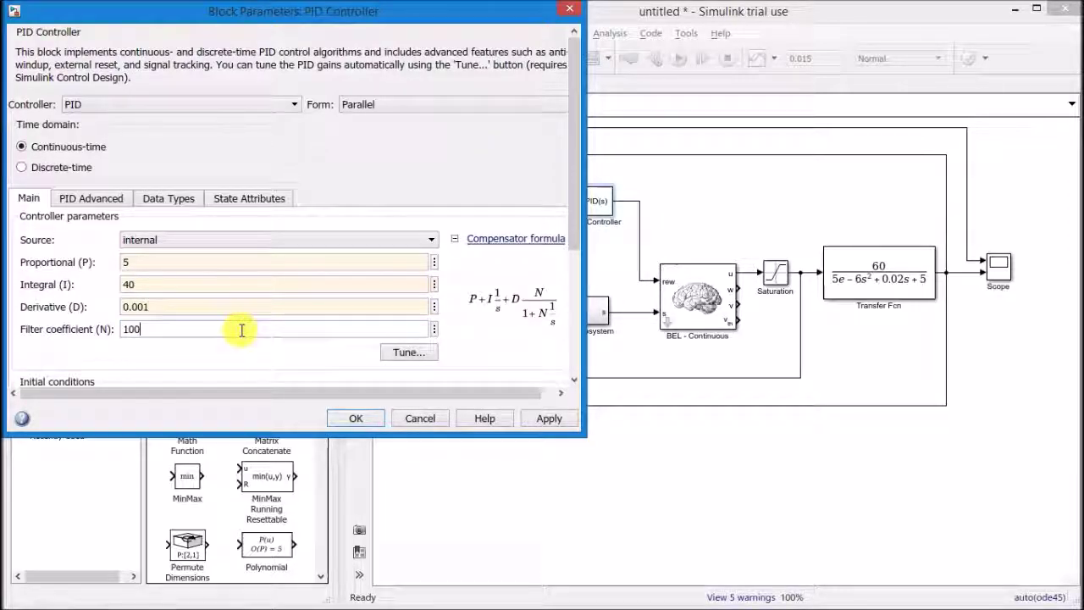
type("000")
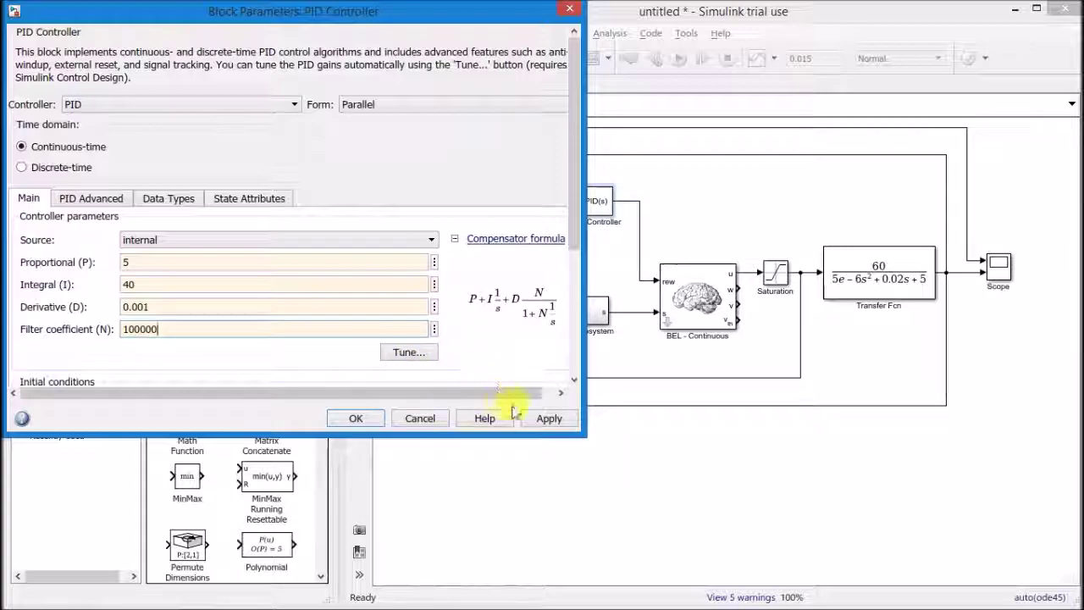
left_click(353, 419)
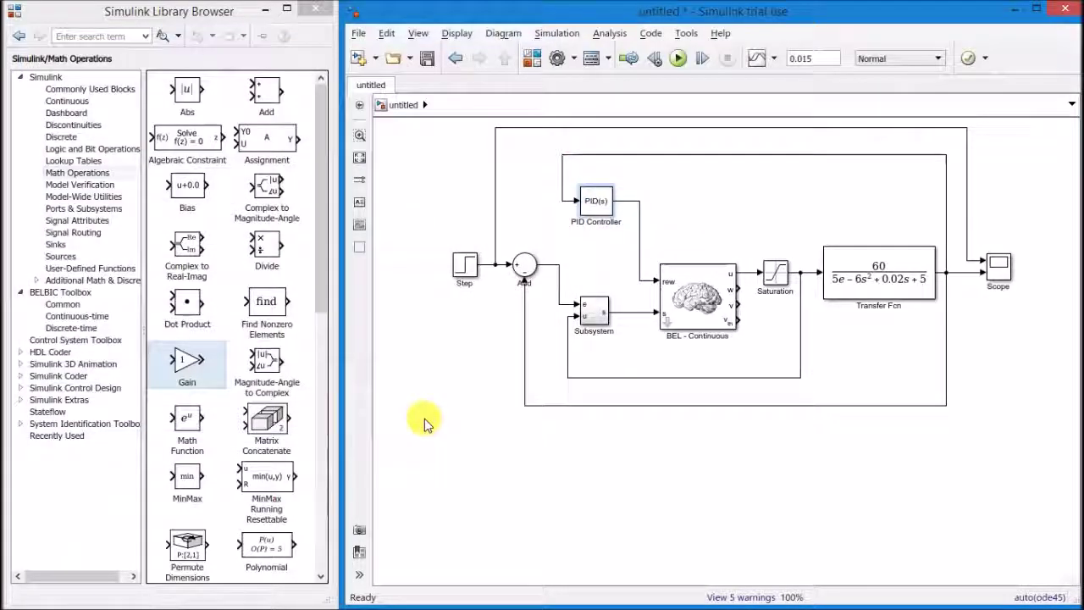
Step: Give the BEL - Continuous block Alpha 0.1, Beta 0.01, Initial V 50, Initial Vth 50, Initial W 0.5
double_click(696, 305)
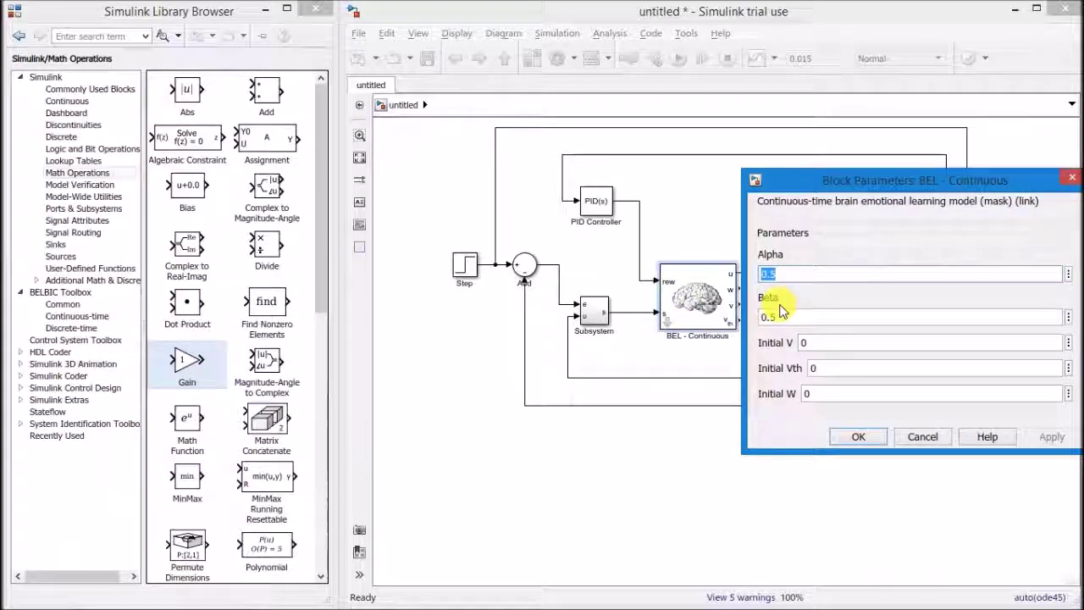
type("0.")
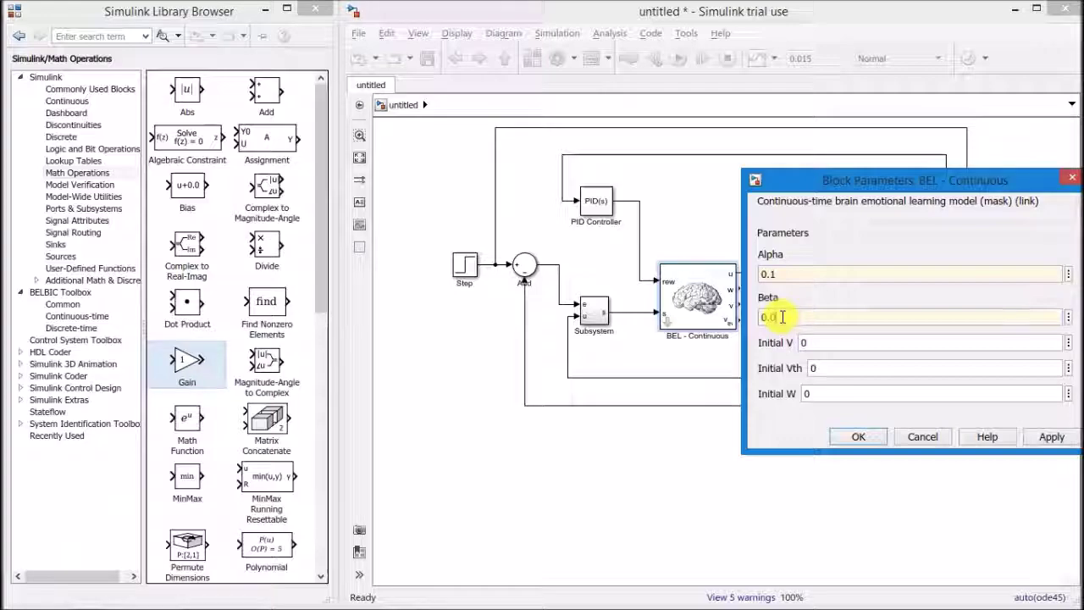
left_click(782, 316)
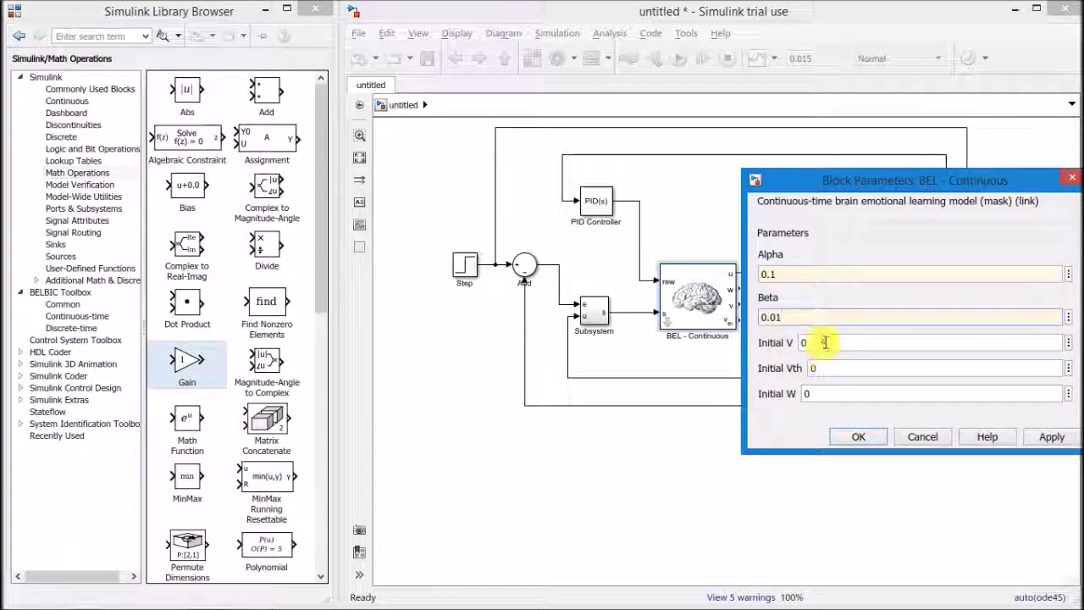
double_click(824, 343)
type("5")
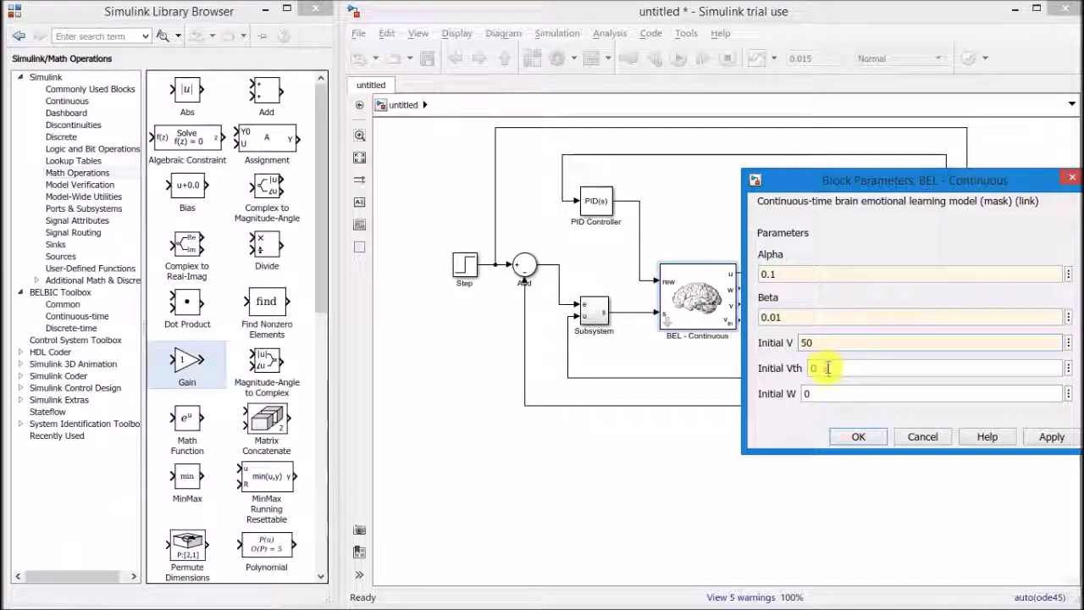
double_click(826, 367)
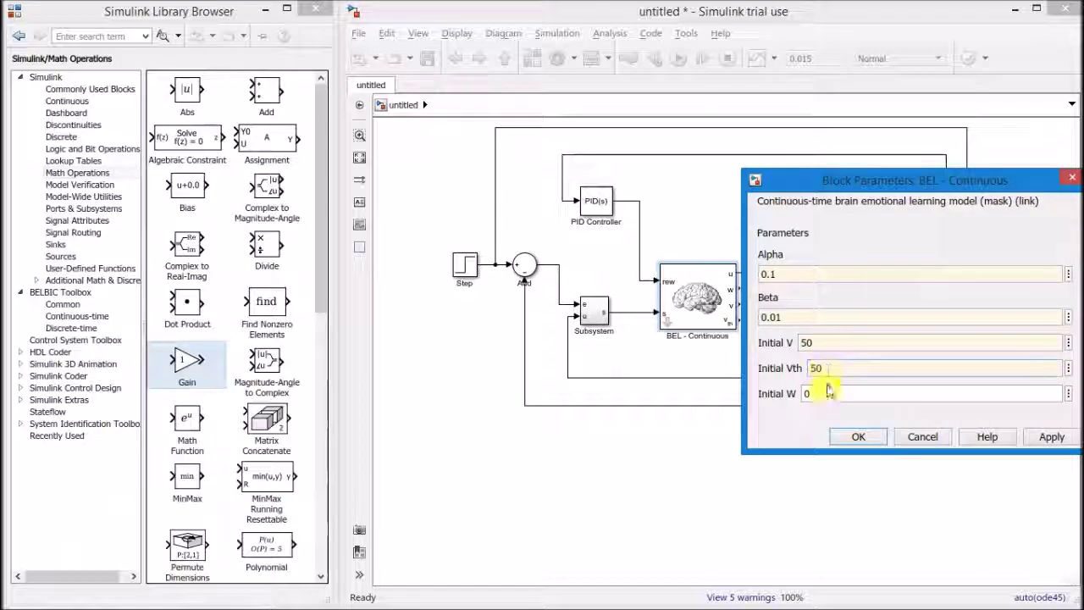
double_click(831, 394)
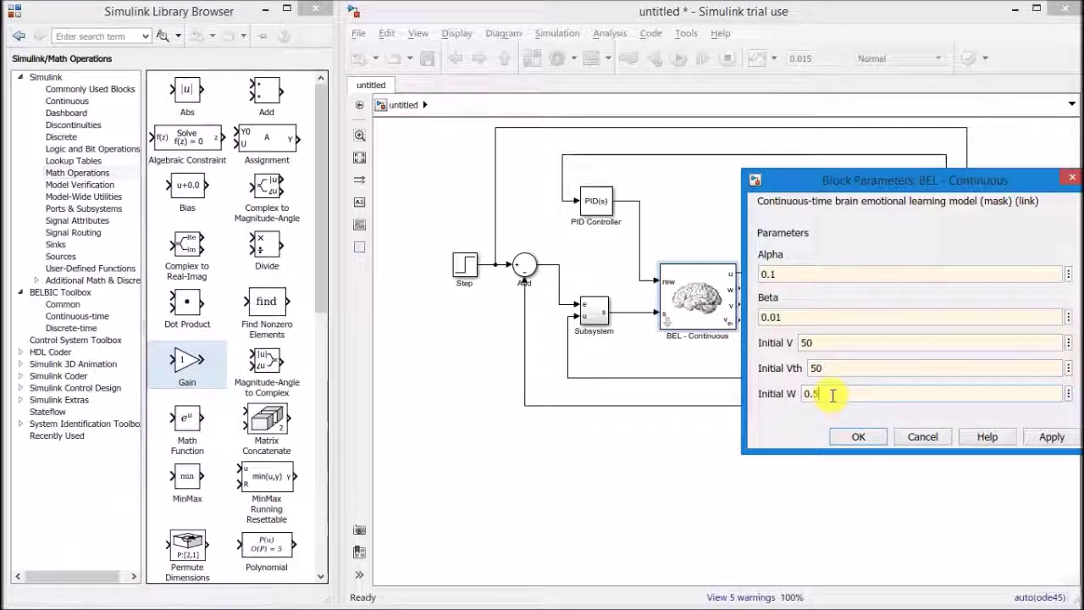
left_click(857, 436)
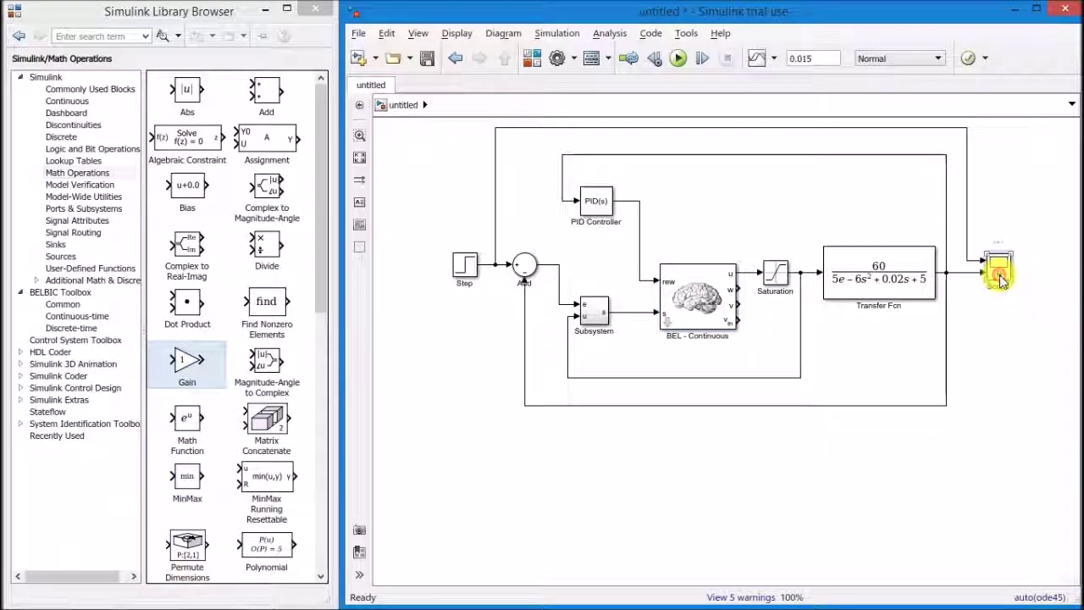
Step: Open the Scope and run the 0.015 s simulation to view the output response
double_click(999, 279)
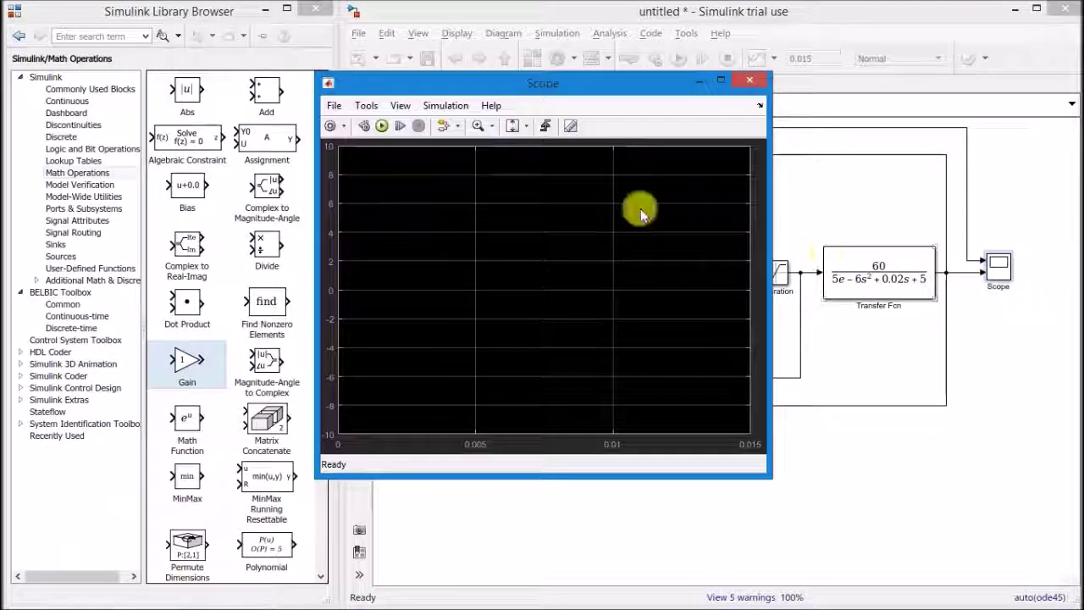
left_click(384, 127)
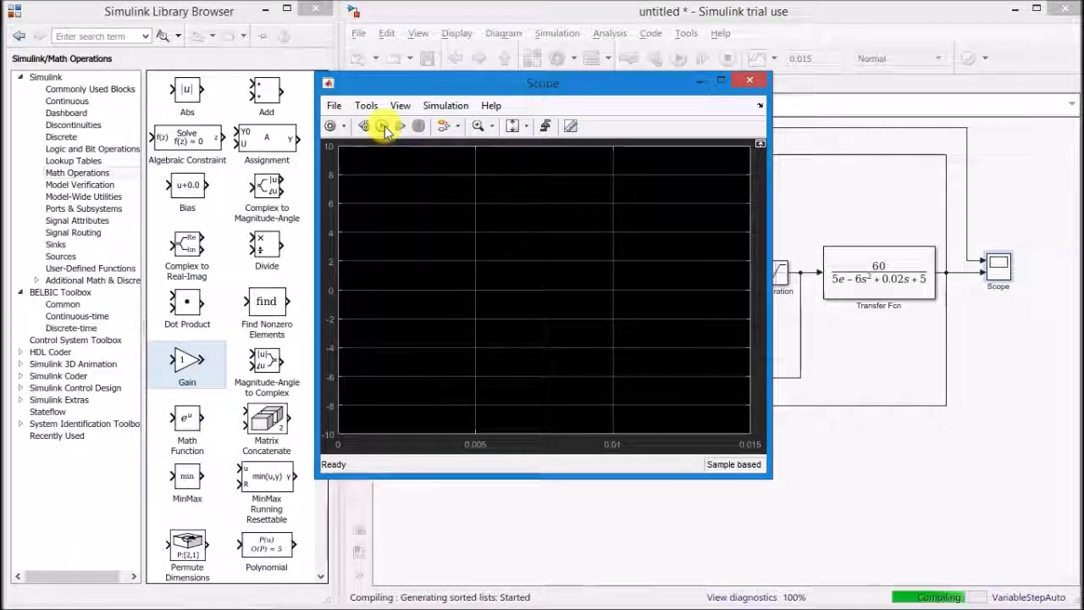